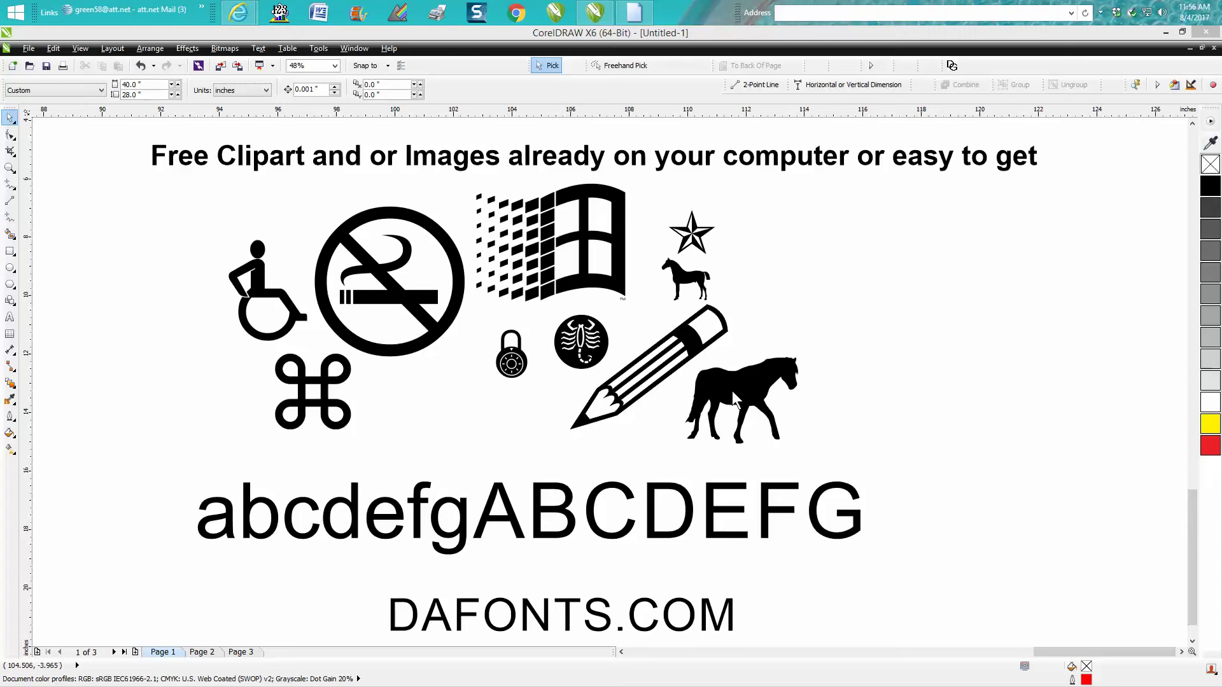
# - Open the Text menu in CorelDRAW's menu bar
pyautogui.click(259, 48)
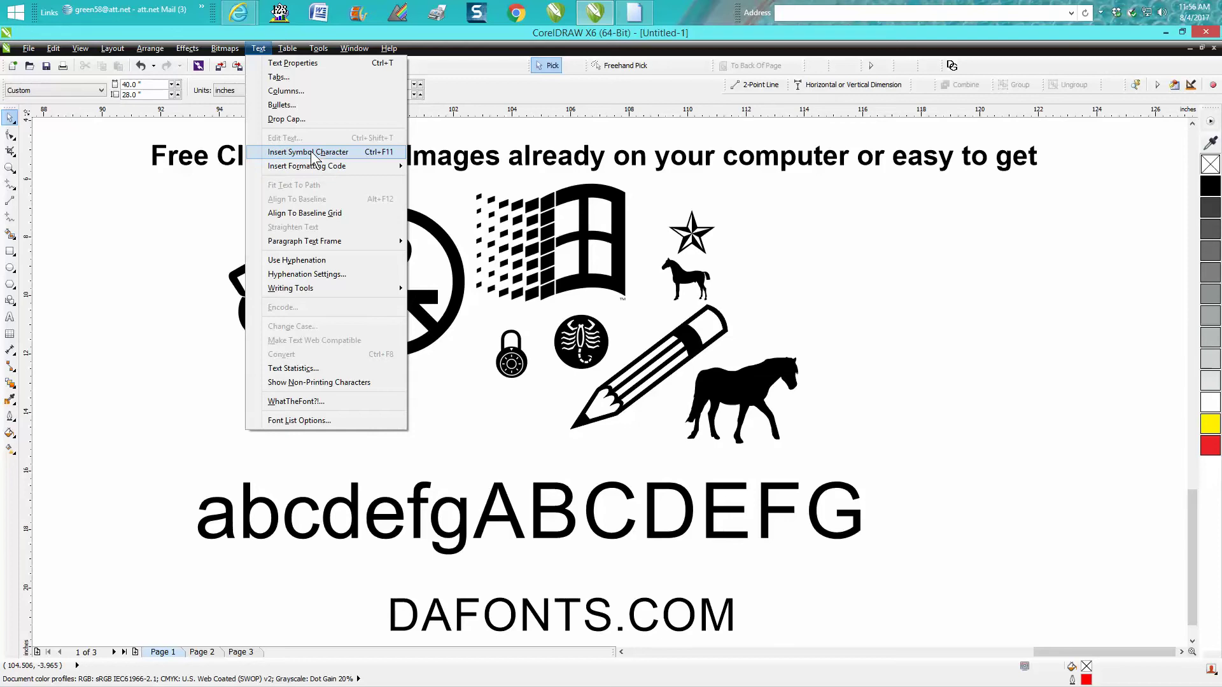
# - Show Webdings in the Insert Character docker and drag the hammer-and-wrench glyph onto the page
pyautogui.click(376, 154)
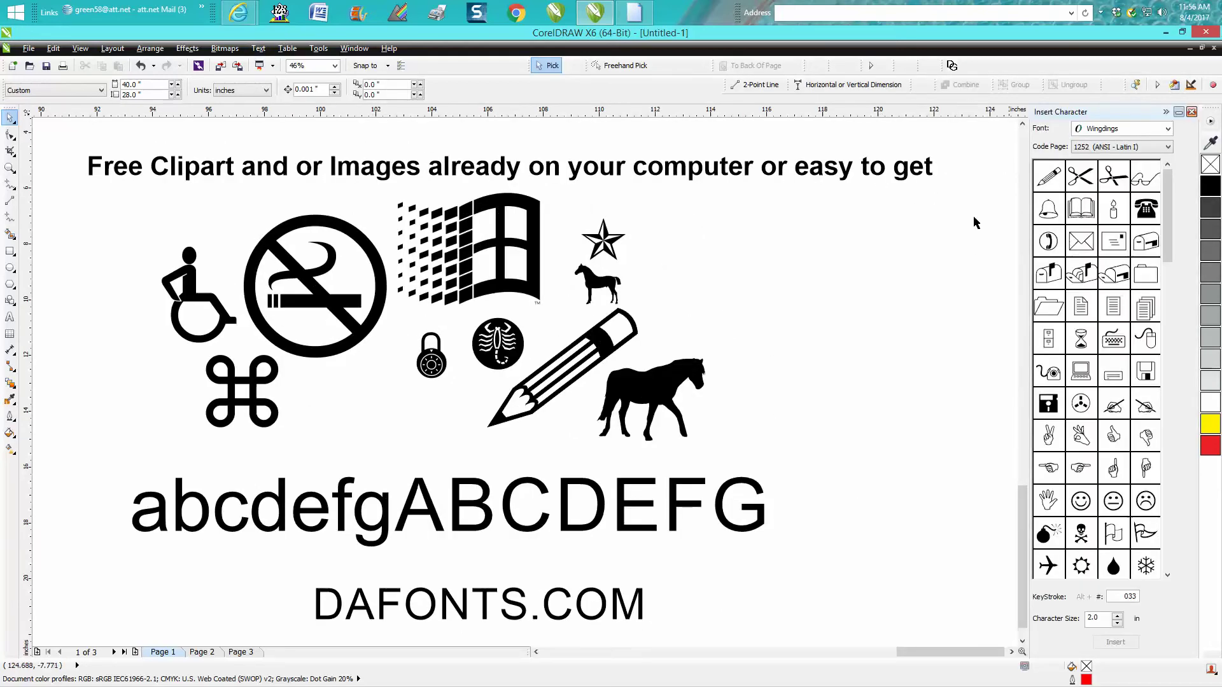
pyautogui.click(1167, 129)
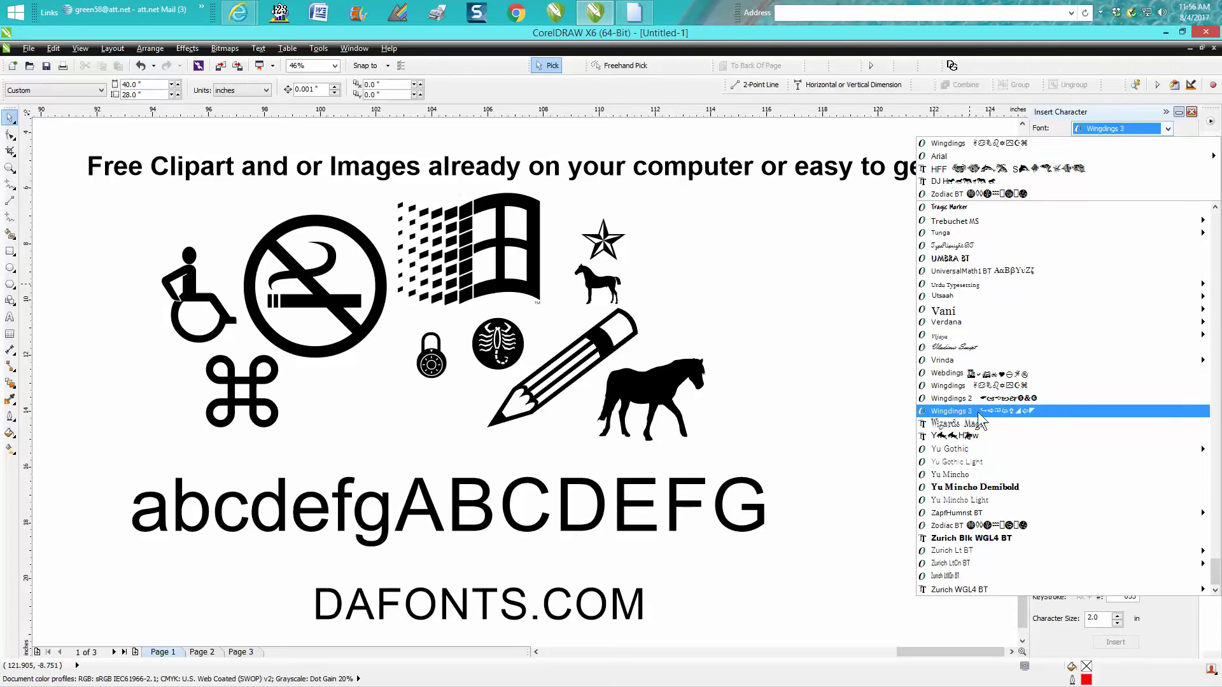
pyautogui.click(965, 374)
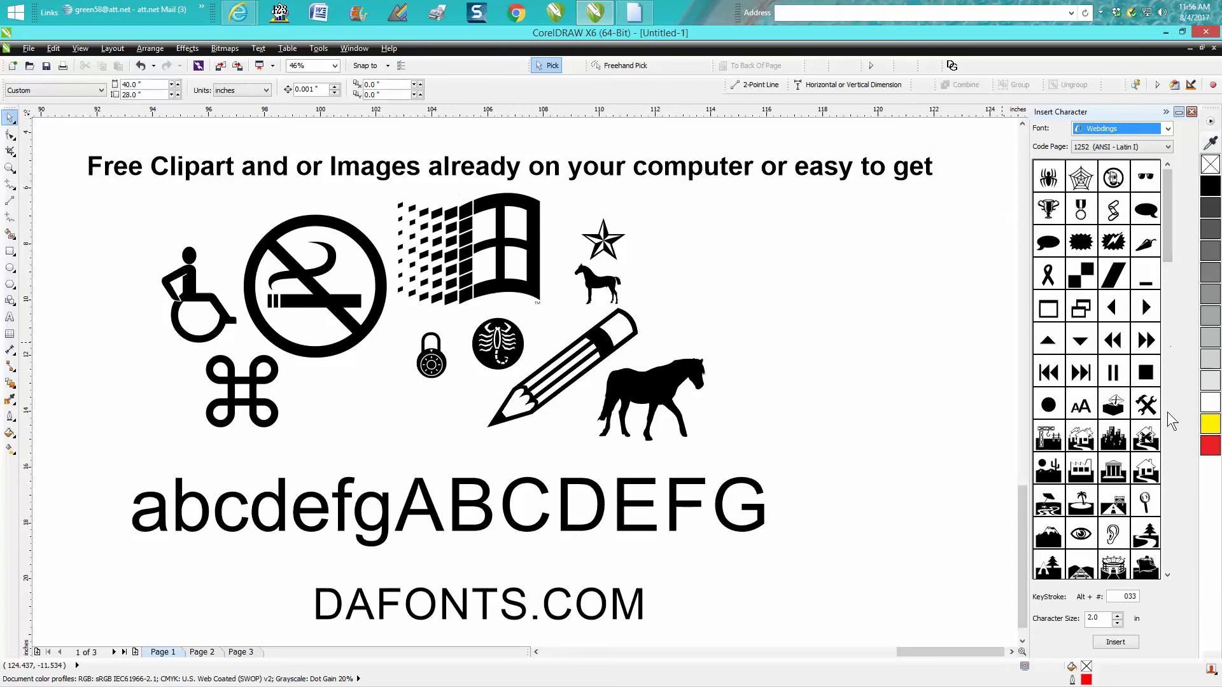
pyautogui.moveTo(1146, 404)
pyautogui.mouseDown()
pyautogui.moveTo(830, 324)
pyautogui.moveTo(954, 466)
pyautogui.mouseUp()
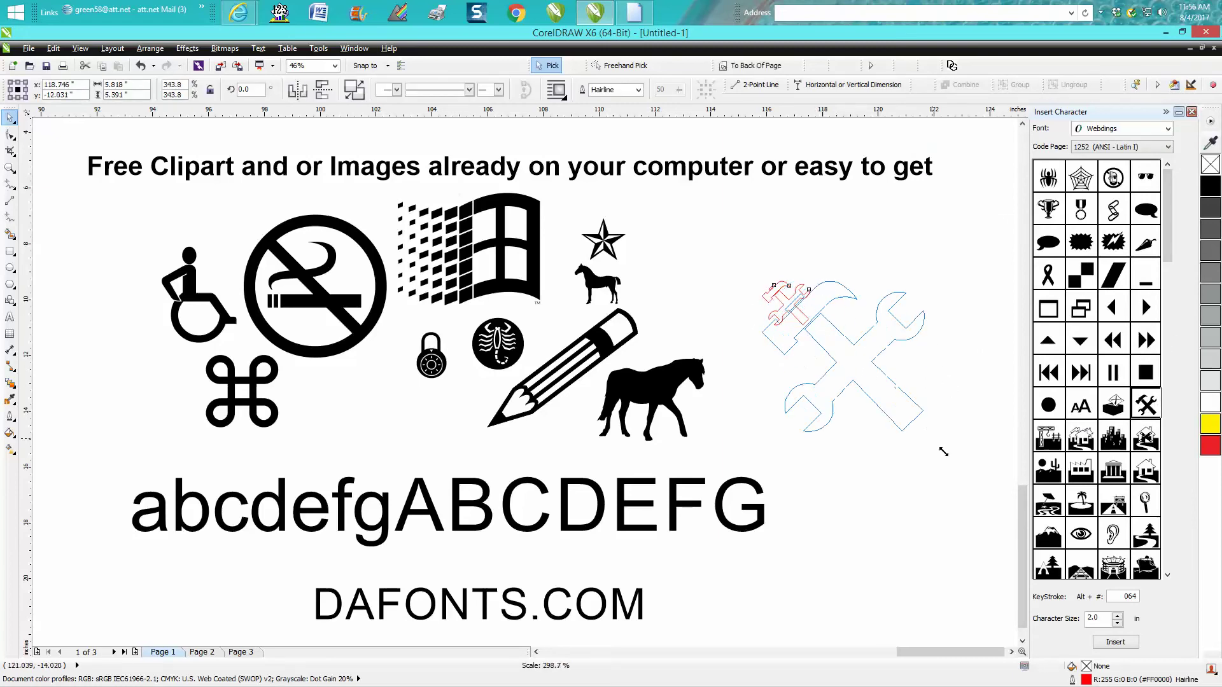
# - Fill the hammer-and-wrench black with no outline, then drop the Webdings no-smoking glyph on the page
pyautogui.click(1209, 187)
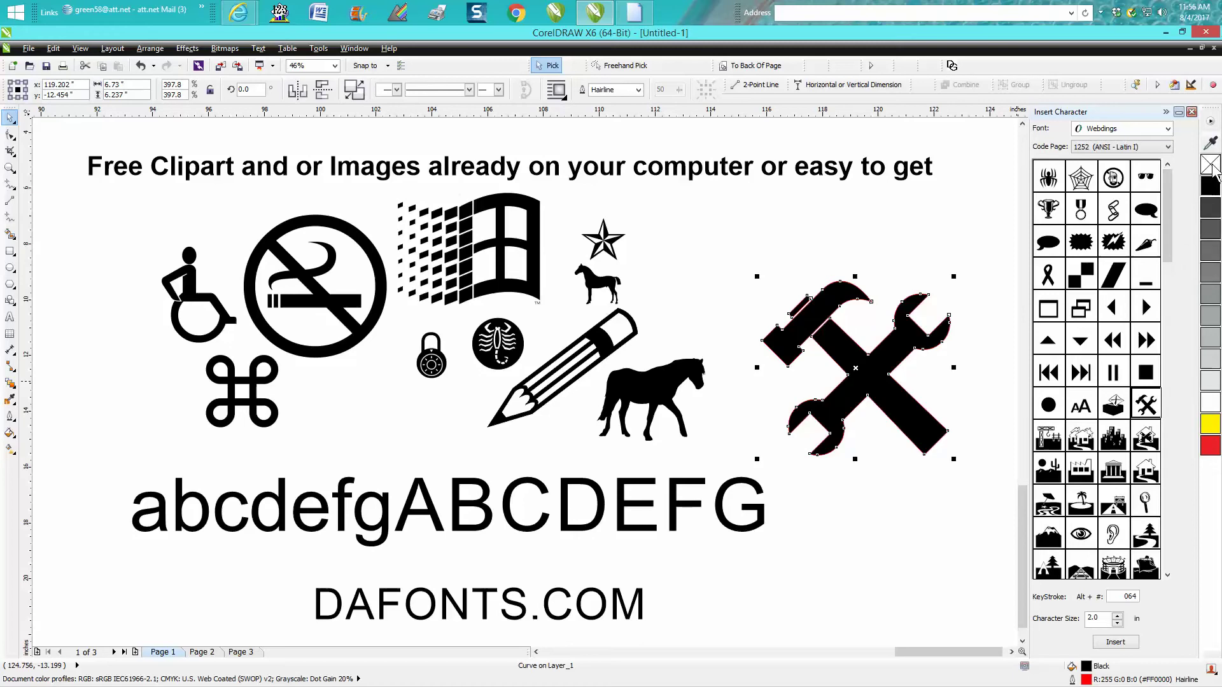
pyautogui.rightClick(1208, 163)
pyautogui.click(975, 251)
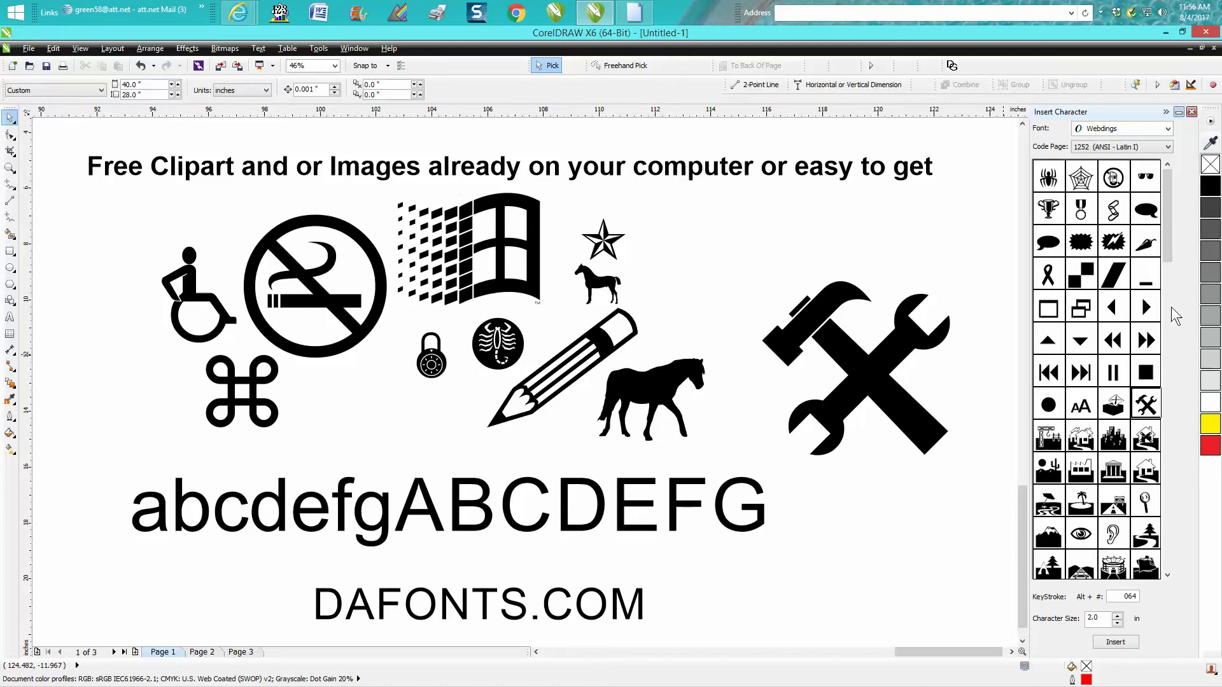
pyautogui.moveTo(1169, 201); pyautogui.dragTo(1173, 364)
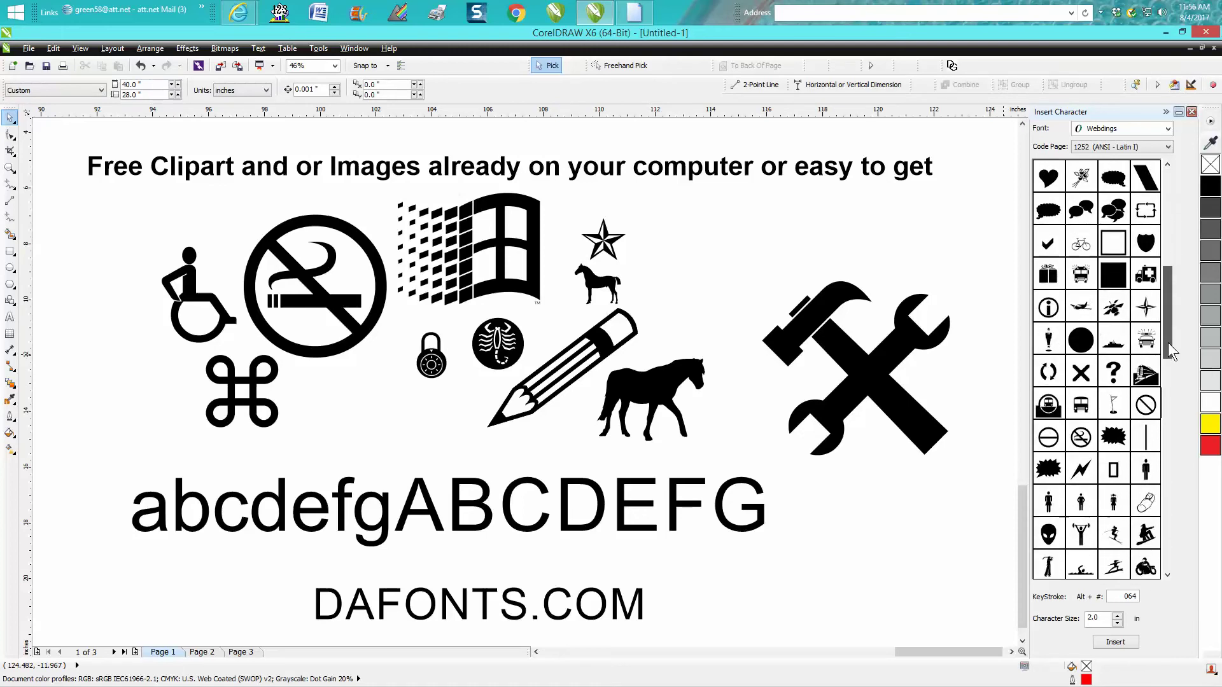
pyautogui.moveTo(1081, 373); pyautogui.dragTo(893, 535)
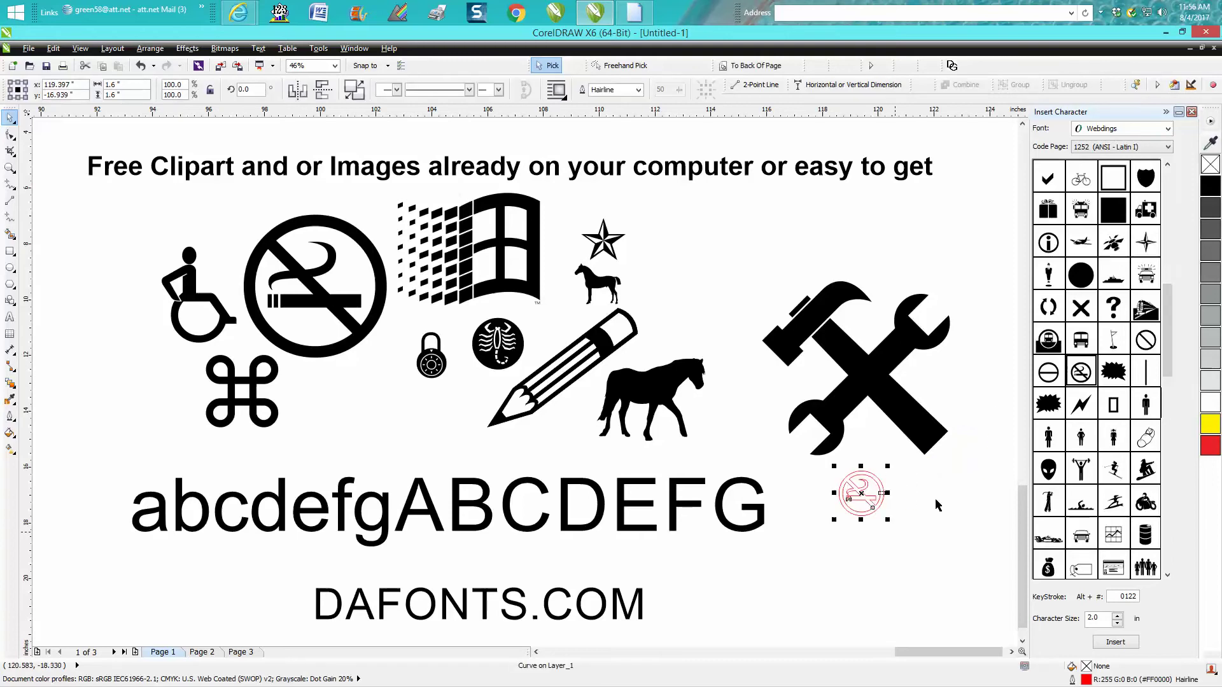
# - Fill the no-smoking symbol black, remove its outline, and enlarge it to about triple size
pyautogui.click(1210, 181)
pyautogui.rightClick(1210, 165)
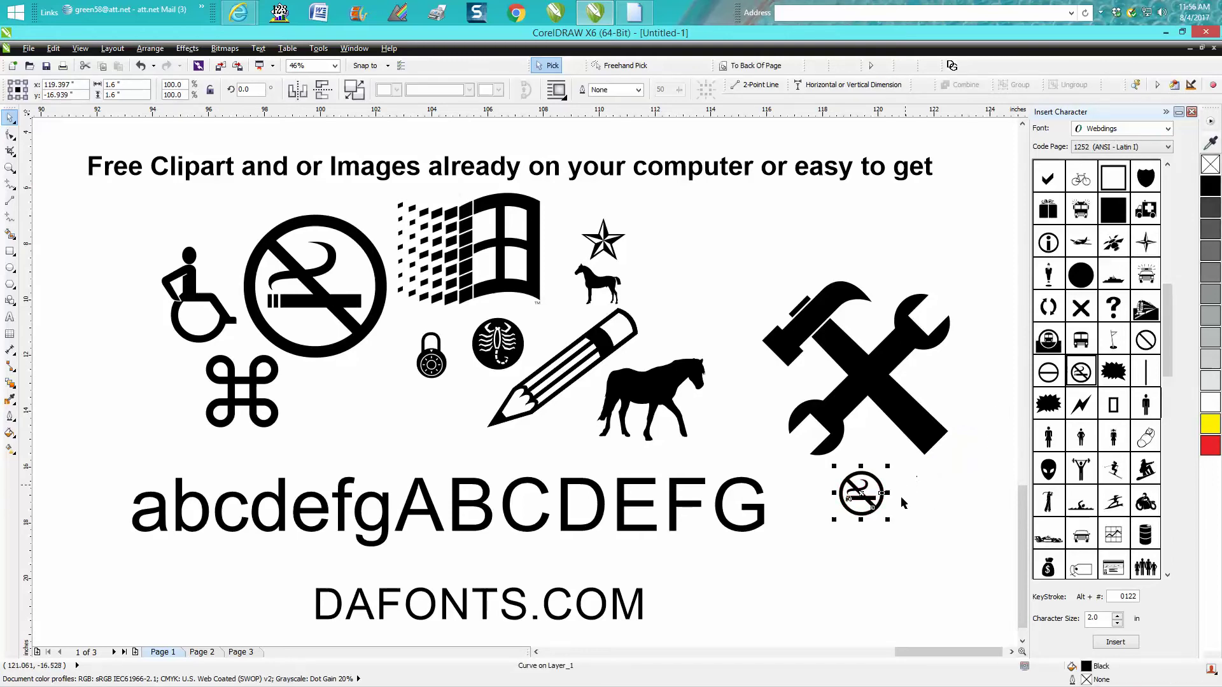
pyautogui.moveTo(887, 520); pyautogui.dragTo(894, 611)
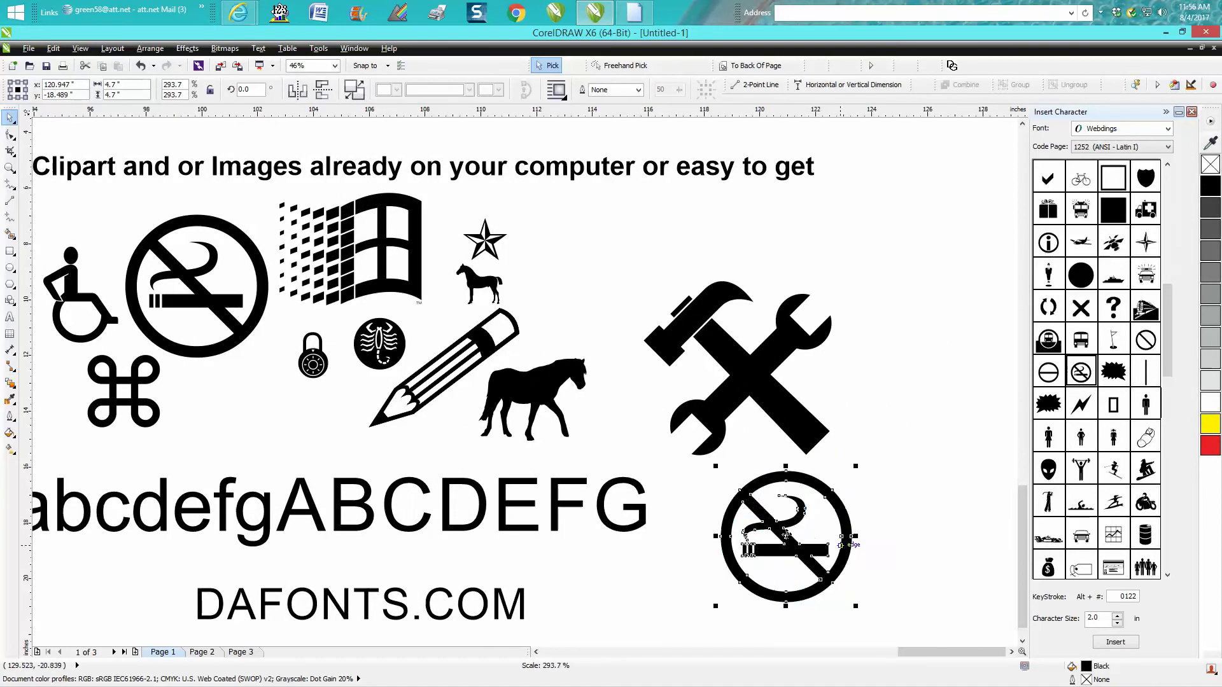
pyautogui.scroll(-1, 594, 451)
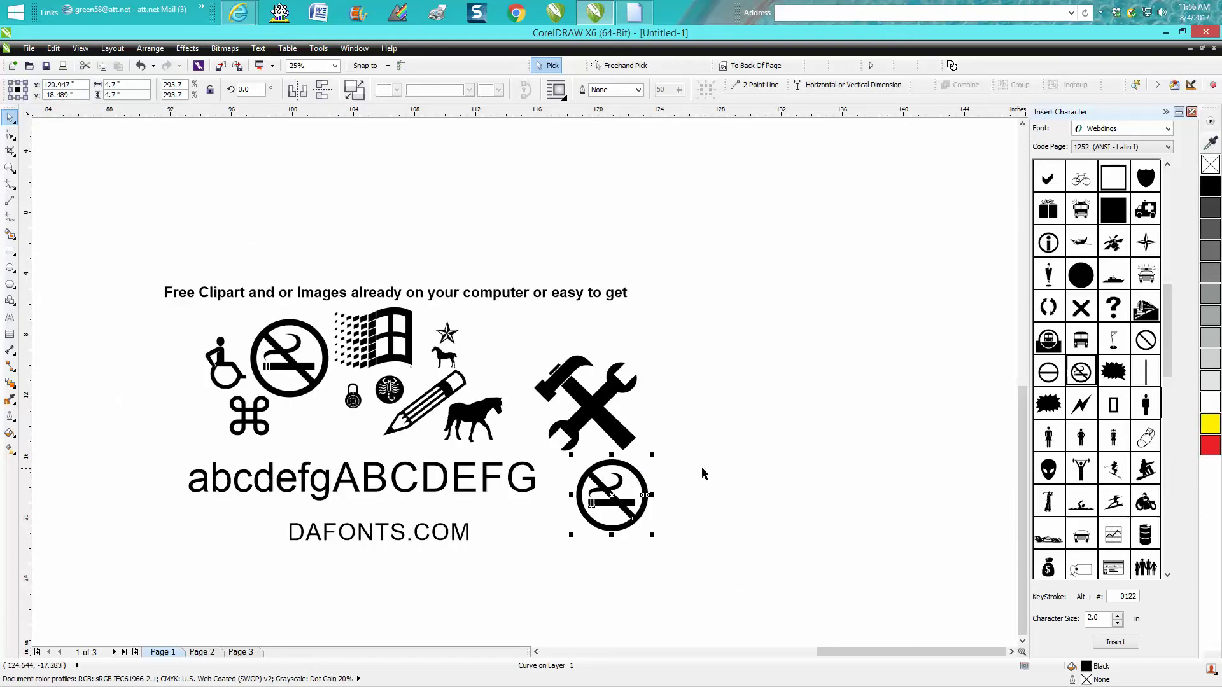
pyautogui.click(657, 487)
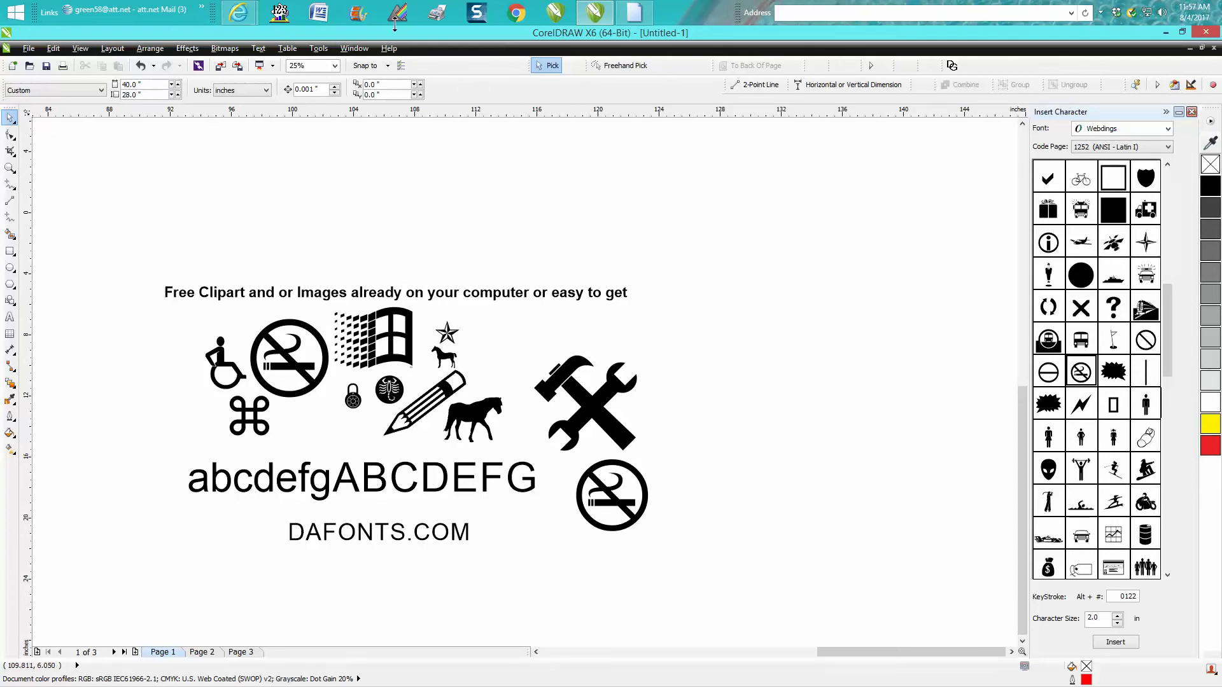
# - Browse dafont.com's Dingbats Animals fonts in Internet Explorer, then return to CorelDRAW
pyautogui.moveTo(238, 13)
pyautogui.click(307, 84)
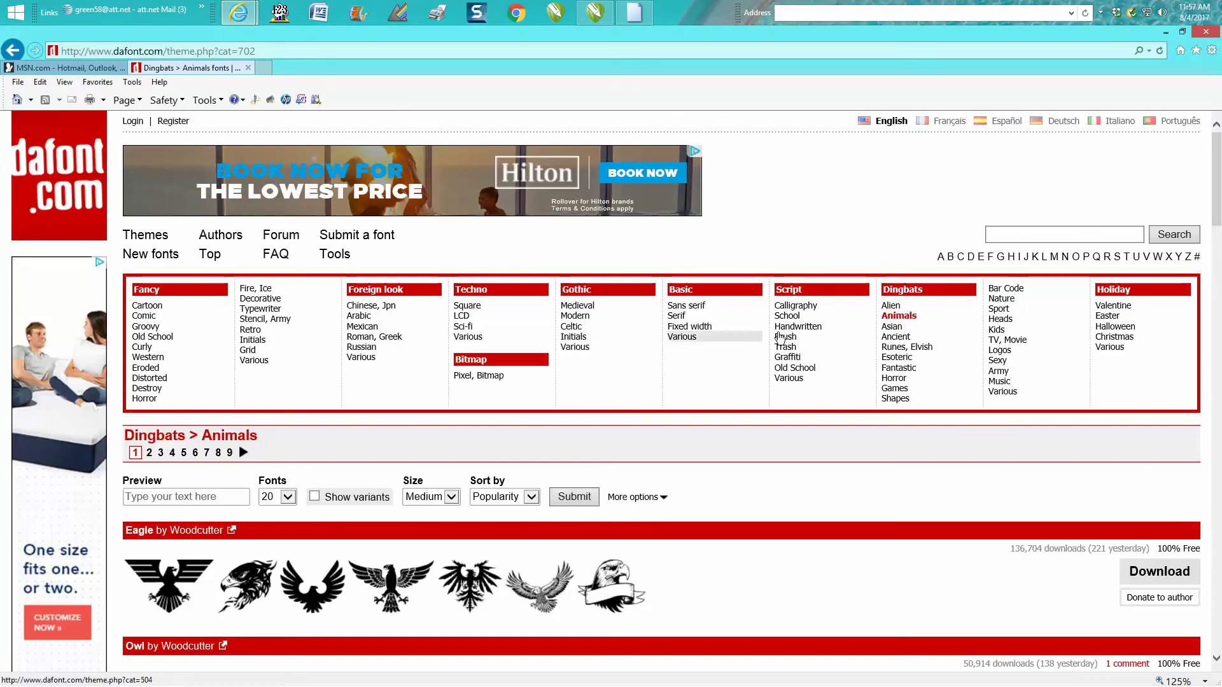
pyautogui.scroll(-2, 625, 474)
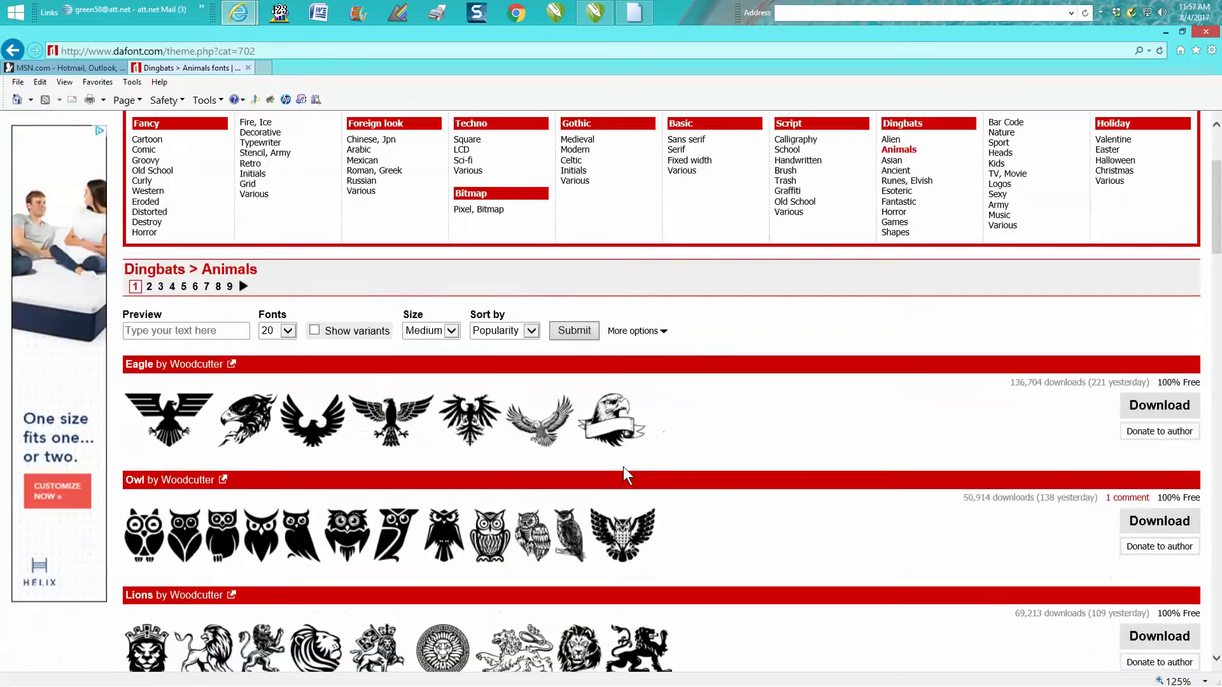
pyautogui.scroll(-1, 229, 417)
pyautogui.scroll(-1, 386, 433)
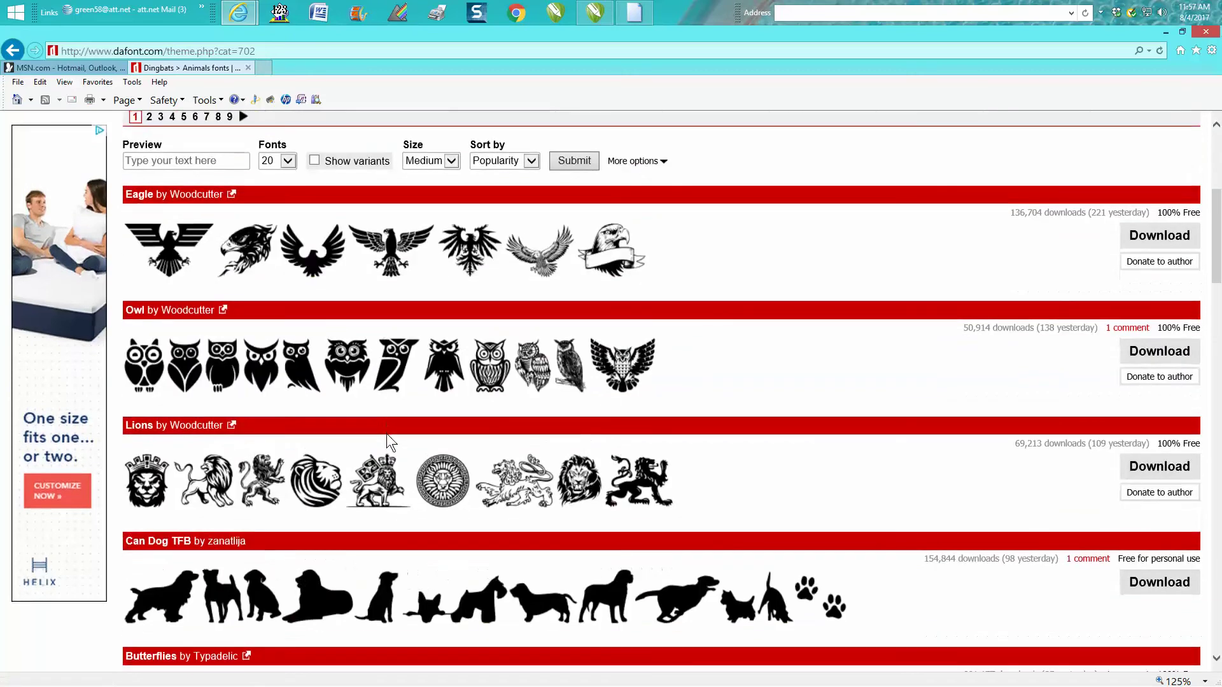
pyautogui.scroll(-2, 387, 434)
pyautogui.scroll(-1, 354, 434)
pyautogui.scroll(-1, 380, 429)
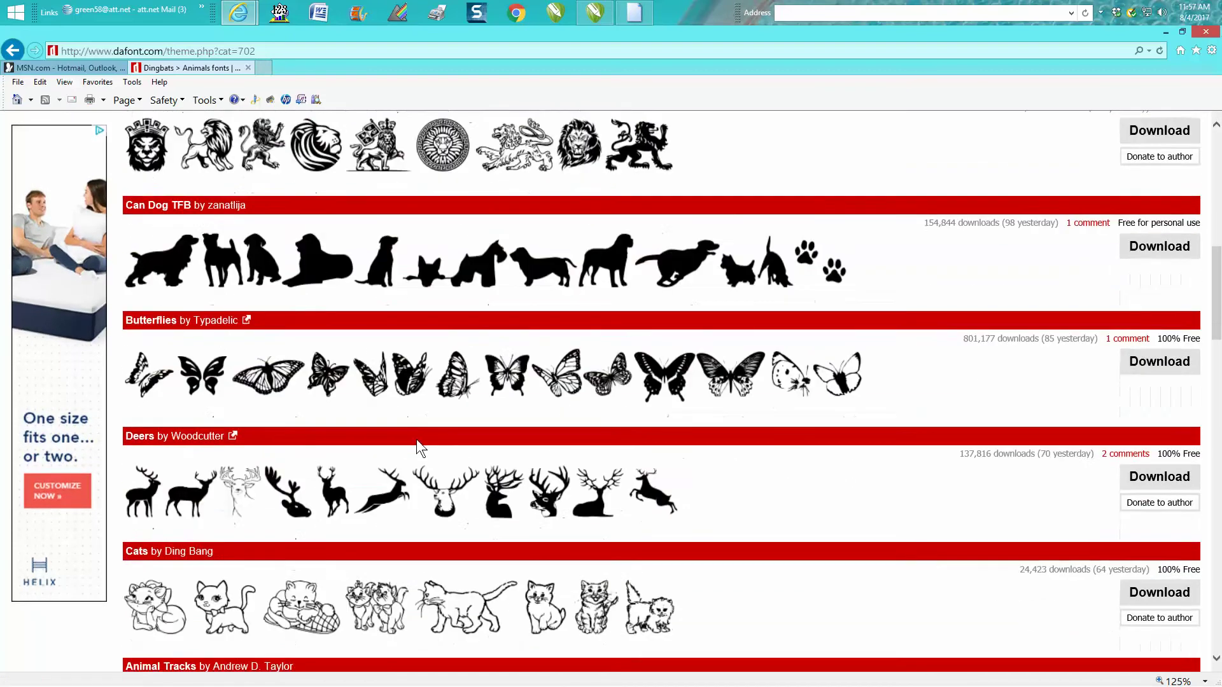
pyautogui.scroll(-1, 416, 439)
pyautogui.scroll(-1, 417, 439)
pyautogui.scroll(-2, 420, 441)
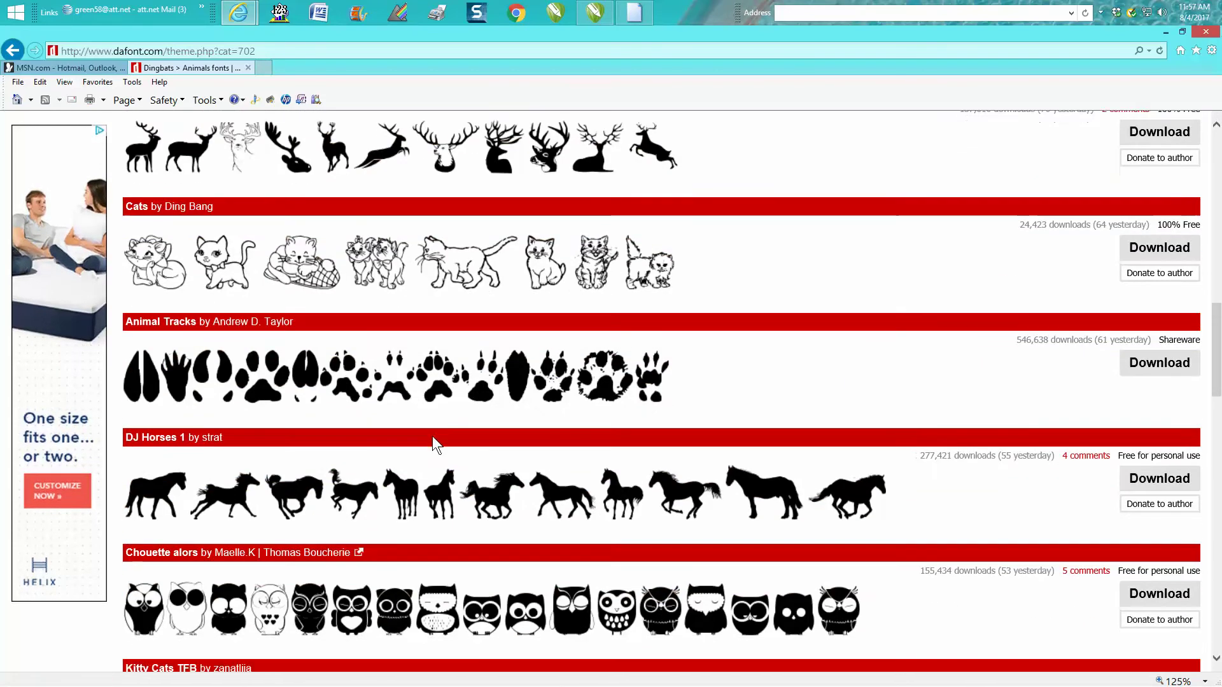
pyautogui.scroll(-1, 432, 436)
pyautogui.scroll(5, 441, 437)
pyautogui.scroll(4, 440, 437)
pyautogui.scroll(3, 439, 438)
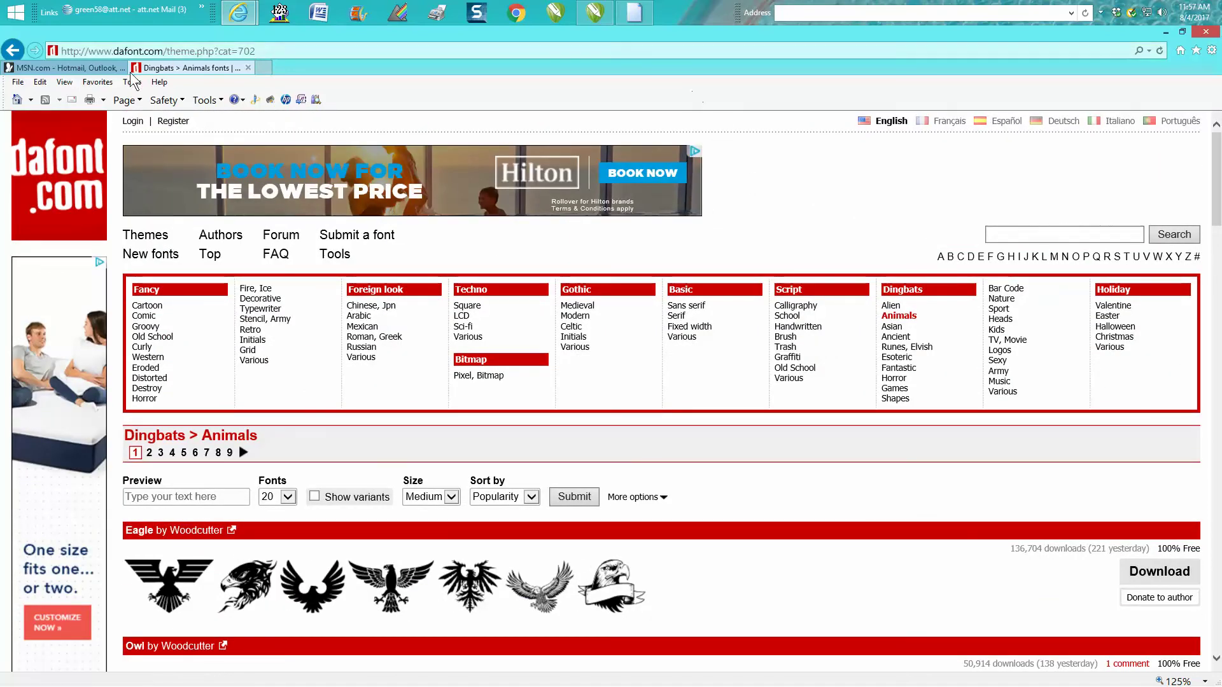
pyautogui.click(592, 13)
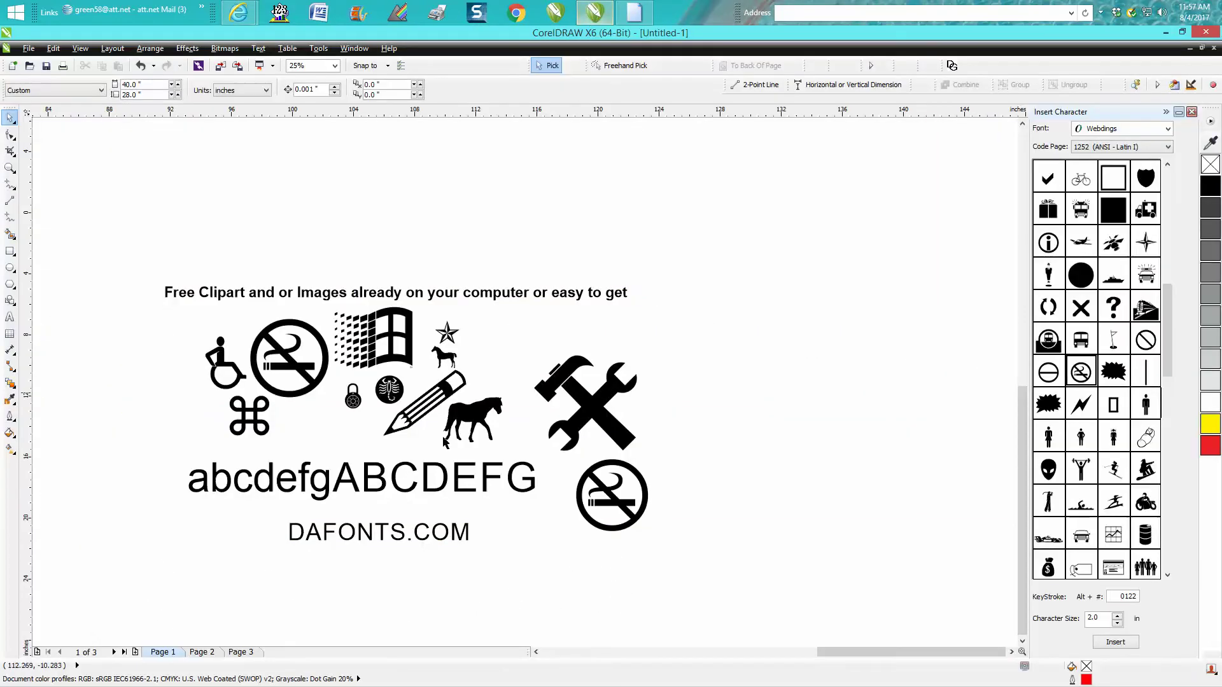
# - Close the Insert Character docker and zoom in on the selected abcdefgABCDEFG text line
pyautogui.click(1193, 113)
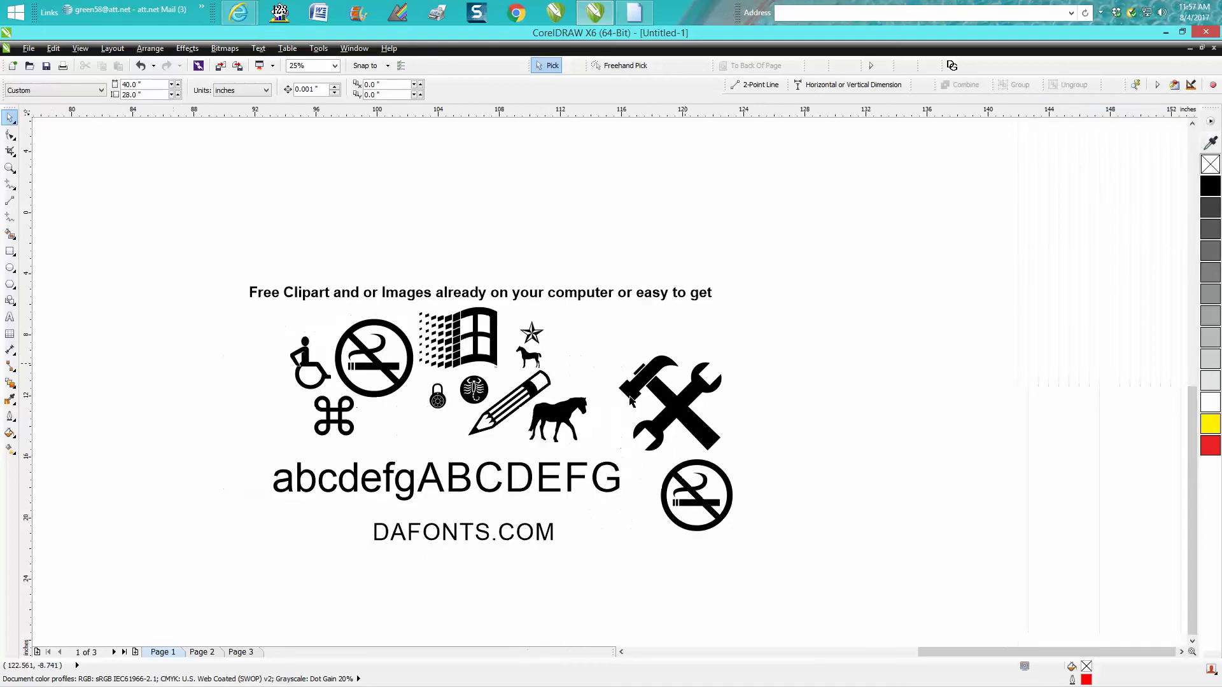
pyautogui.click(513, 487)
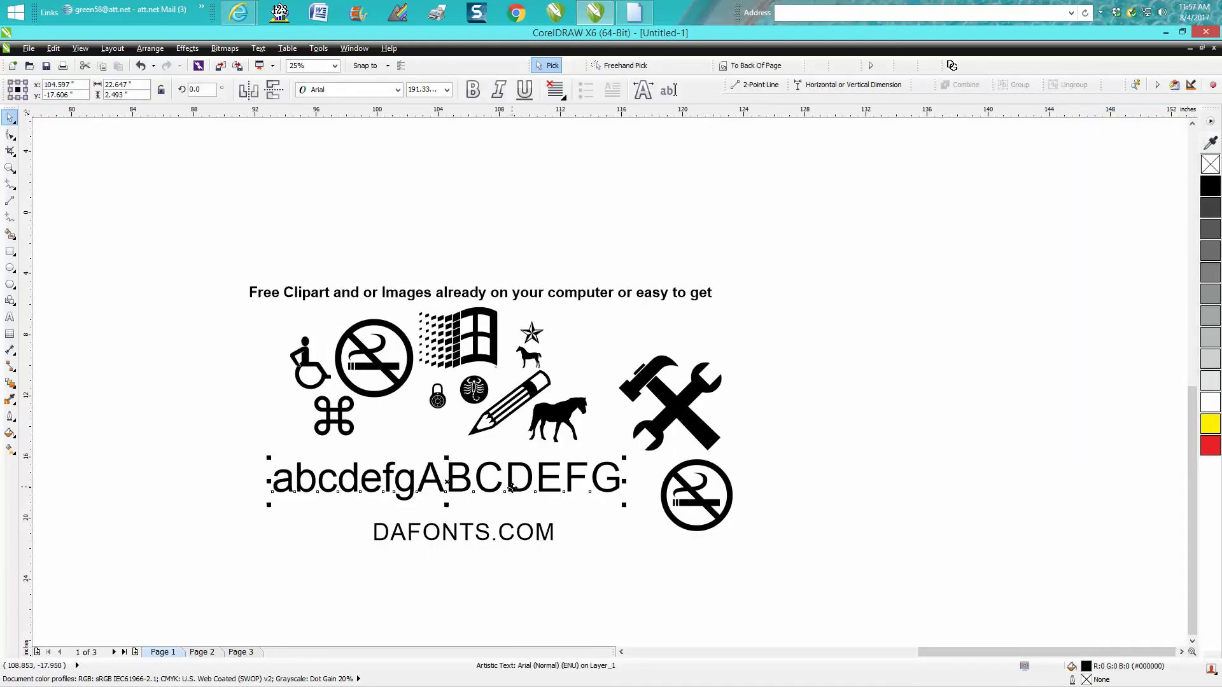
pyautogui.click(12, 167)
pyautogui.moveTo(194, 393); pyautogui.dragTo(725, 586)
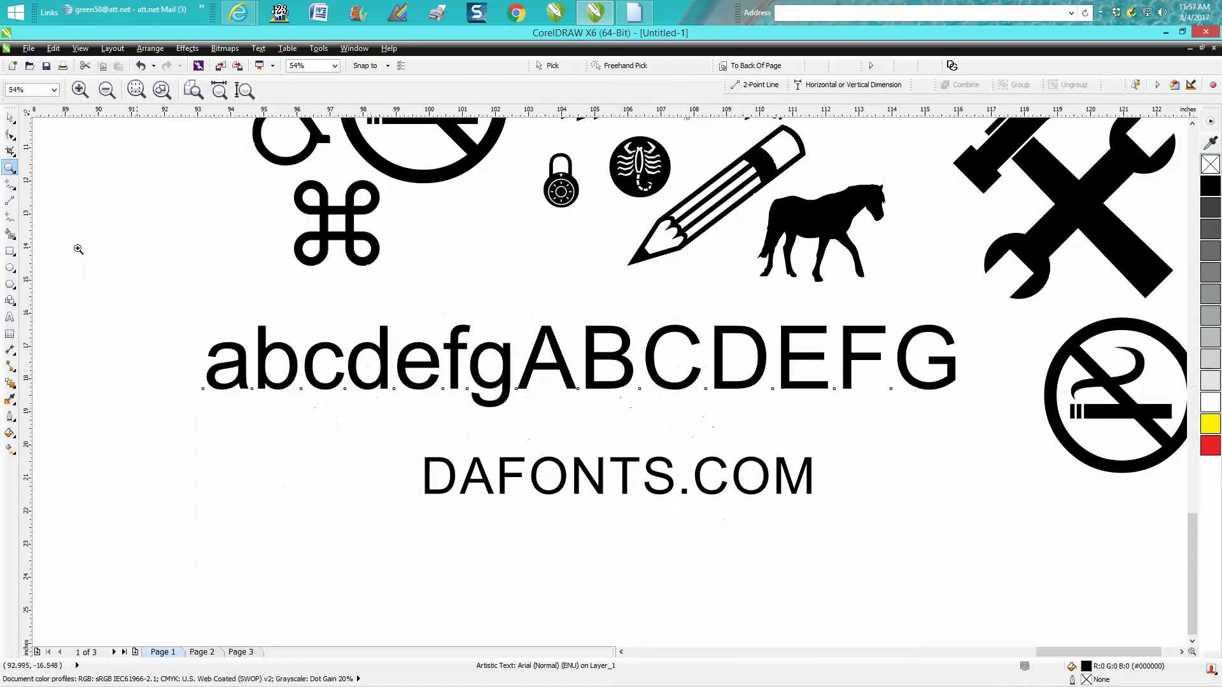
pyautogui.press('space')
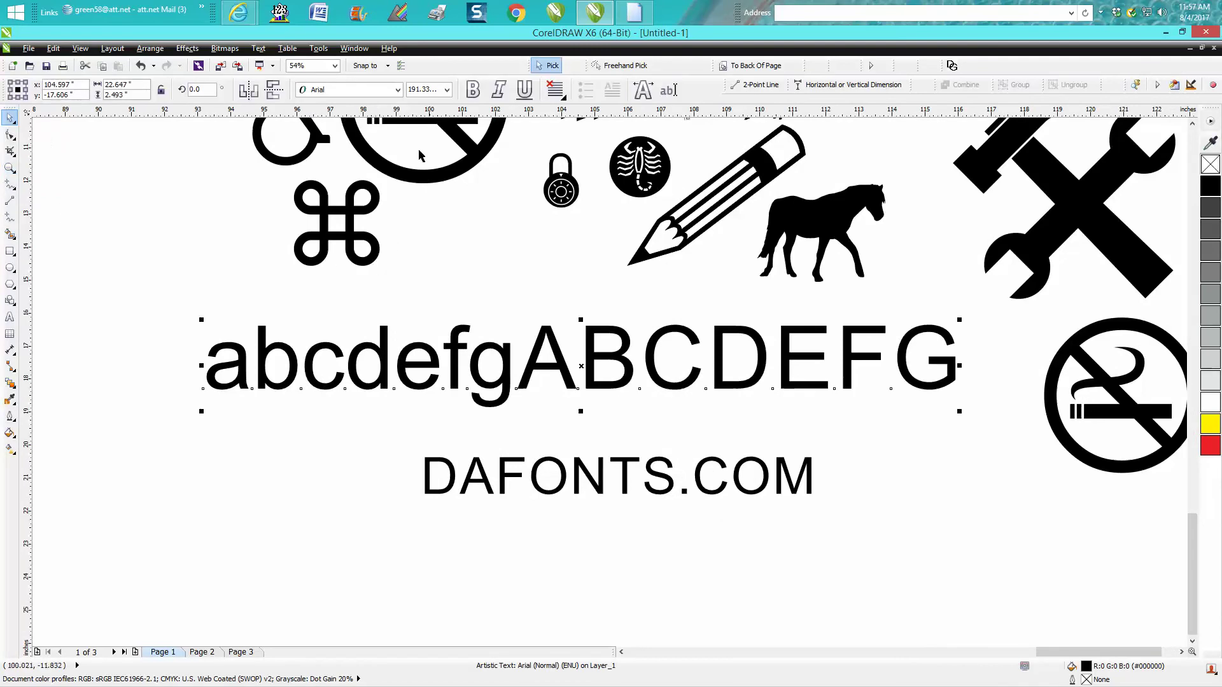
# - Apply the HFF Aqua Stencil font to the text and shift the sea-creature row left
pyautogui.click(397, 90)
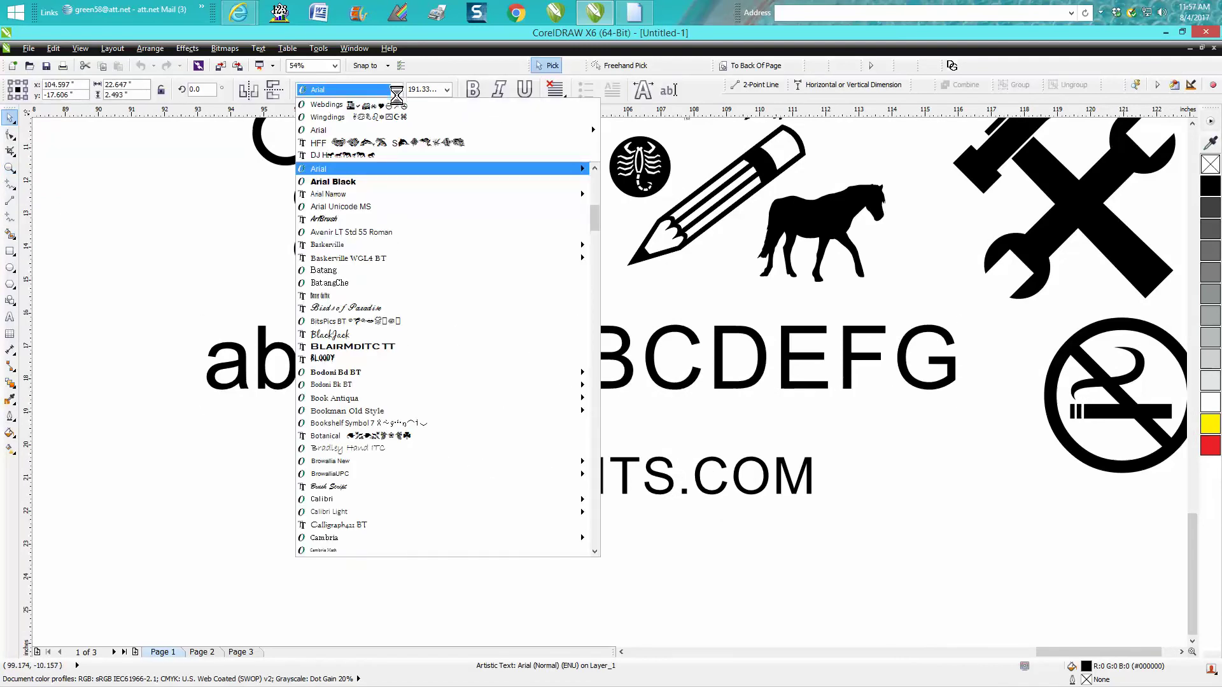
pyautogui.click(359, 142)
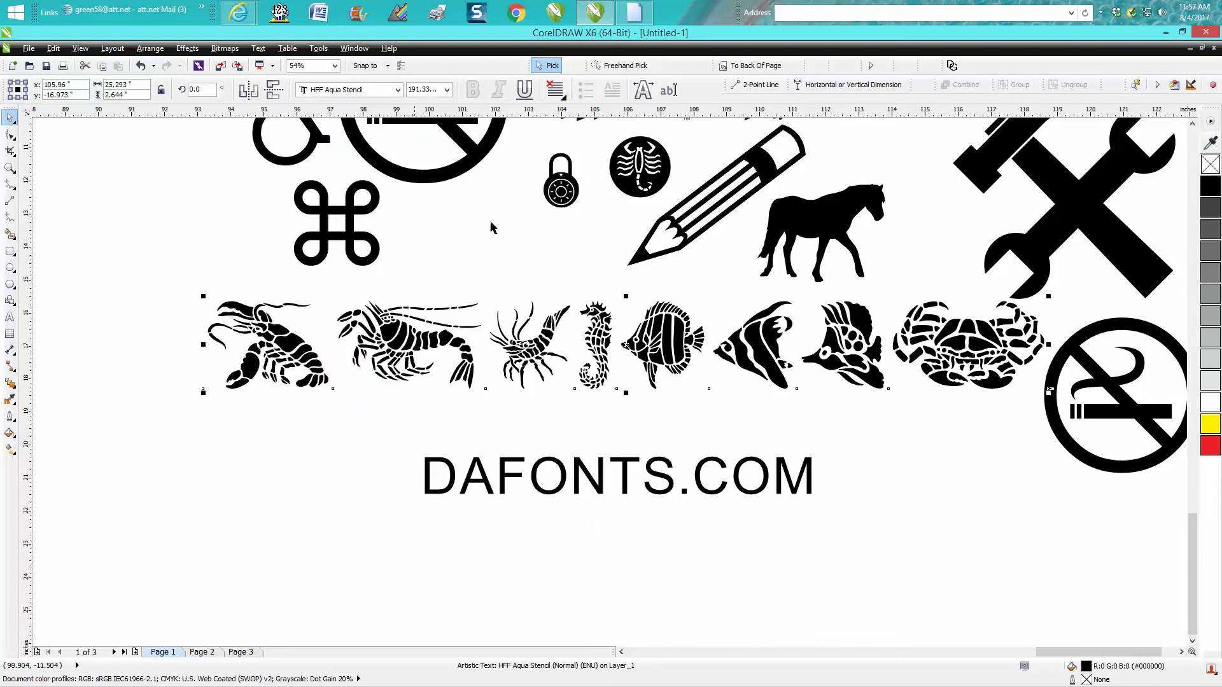
pyautogui.moveTo(625, 346); pyautogui.dragTo(567, 356)
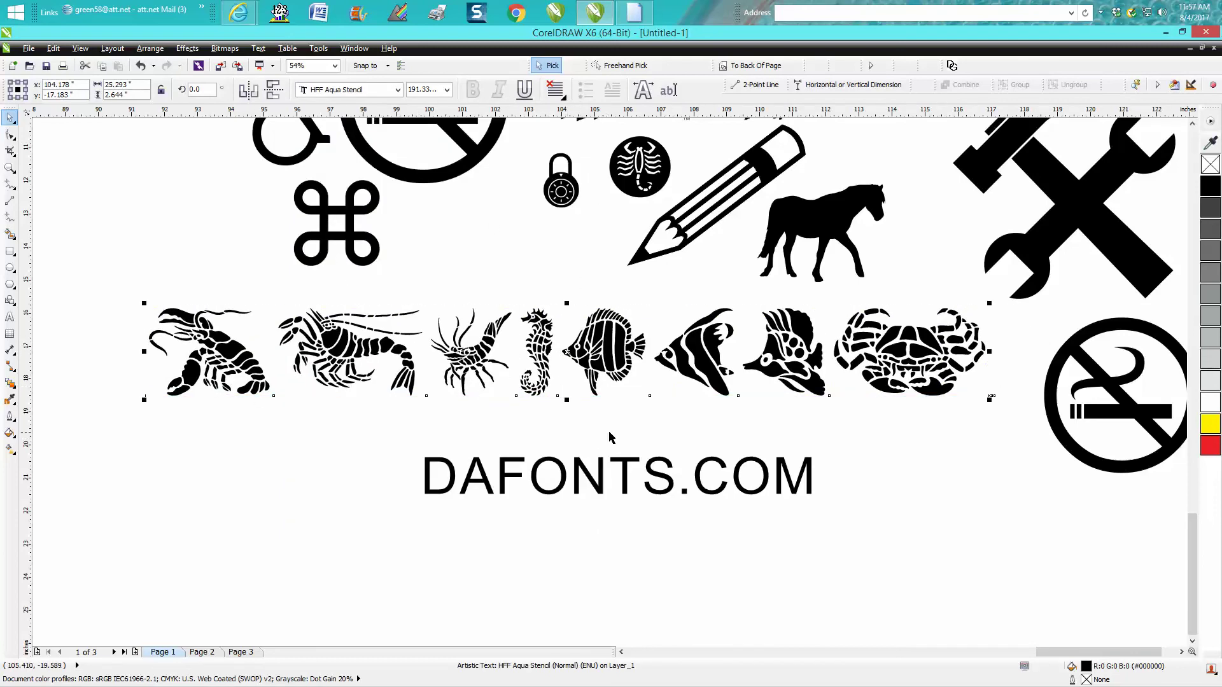
pyautogui.scroll(-2, 607, 430)
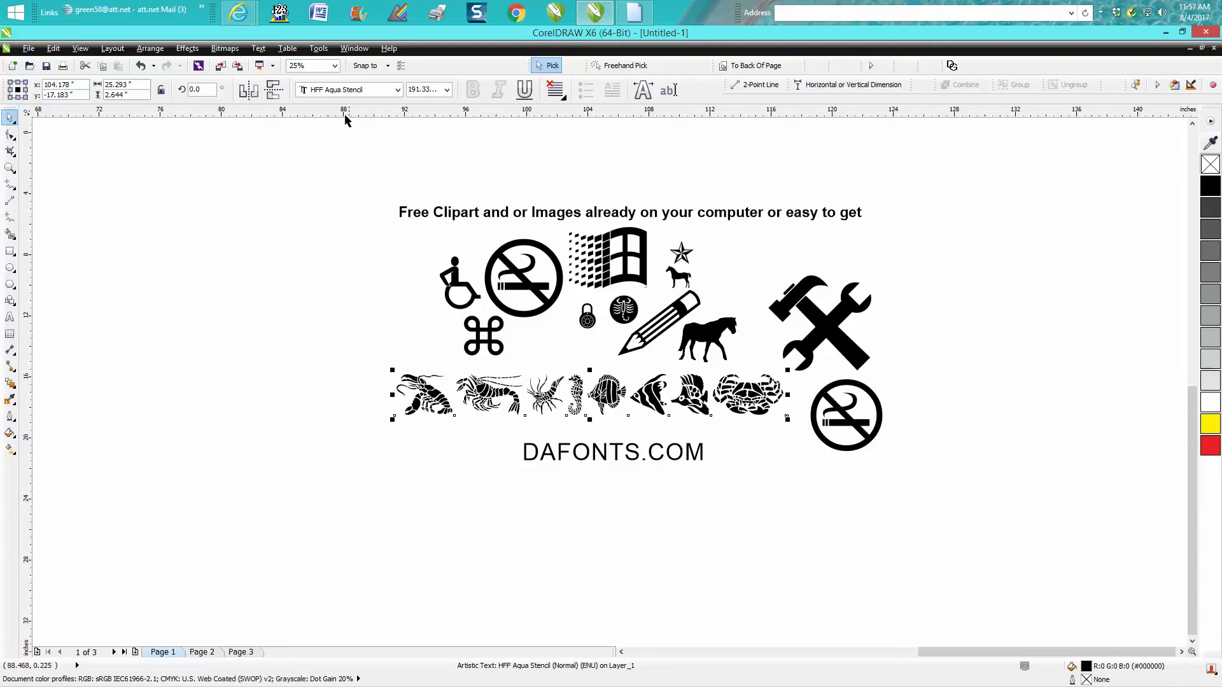
# - Open Insert Symbol Character from the Text menu and switch its font to Maritime BT
pyautogui.click(260, 49)
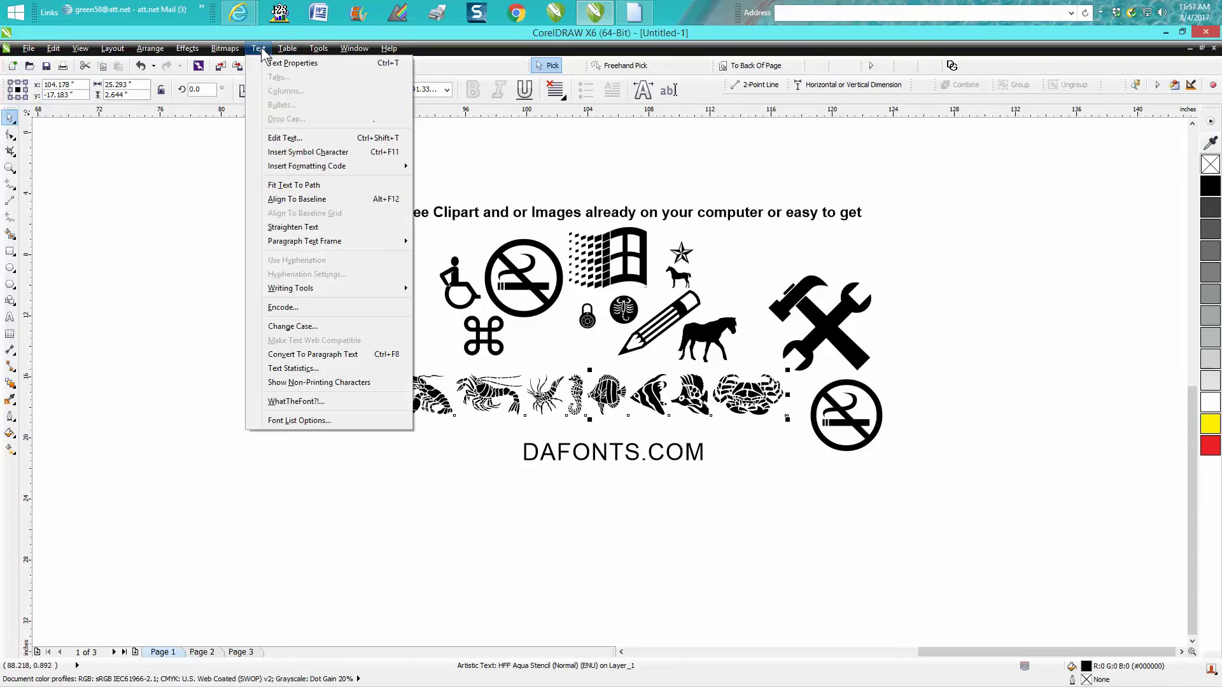
pyautogui.click(307, 151)
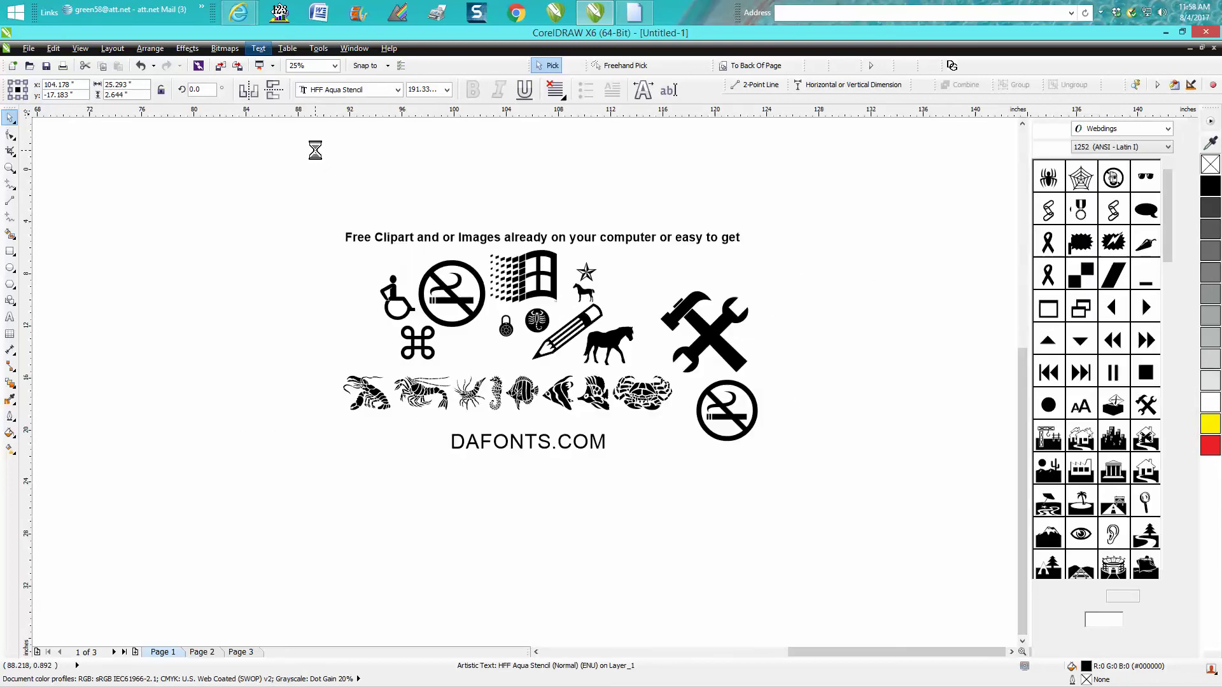
pyautogui.click(1166, 129)
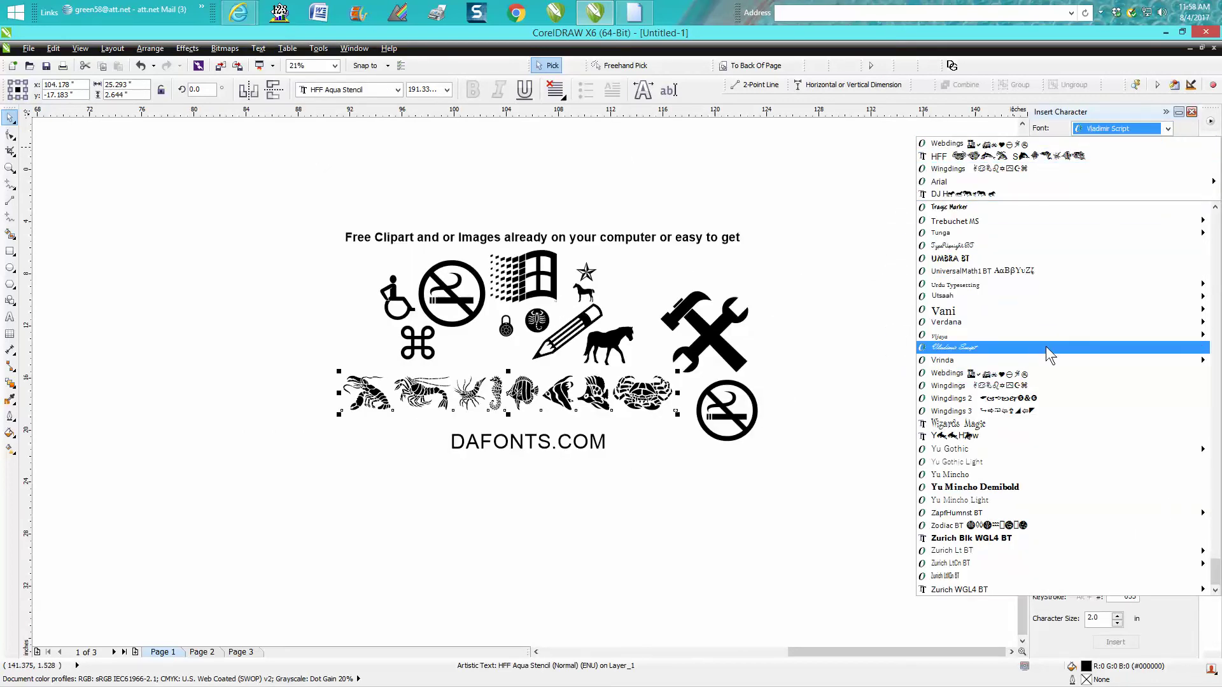
pyautogui.scroll(3, 1046, 347)
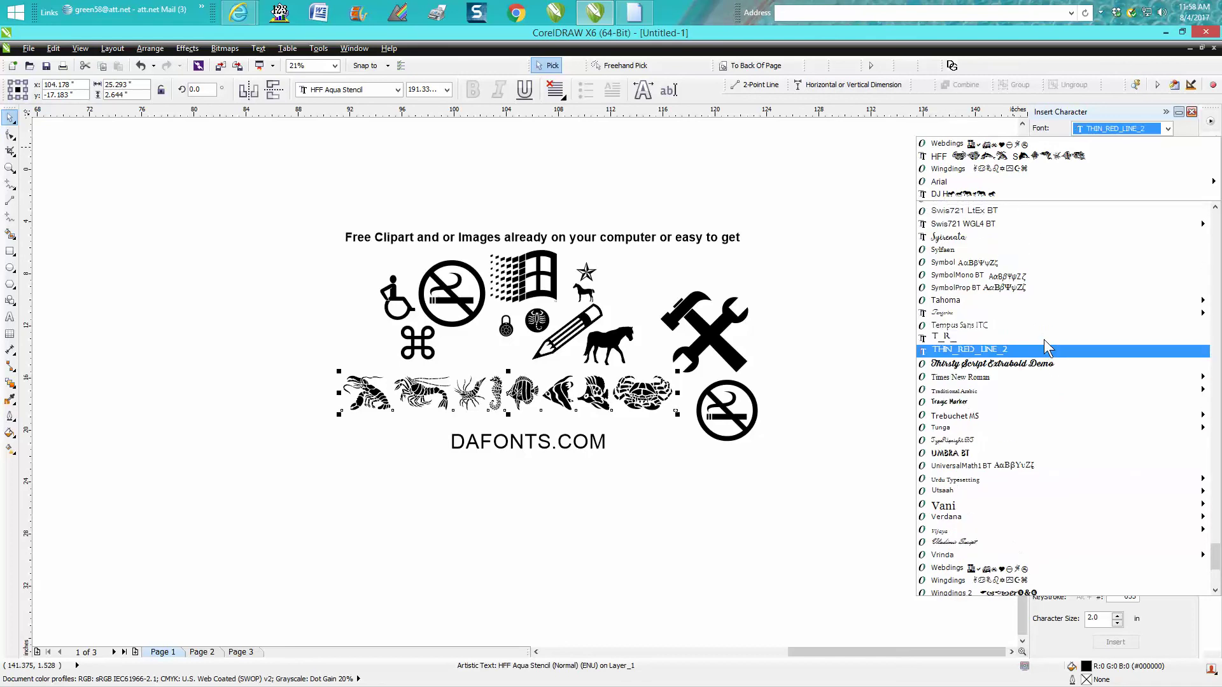
pyautogui.scroll(5, 1044, 339)
pyautogui.scroll(3, 1045, 333)
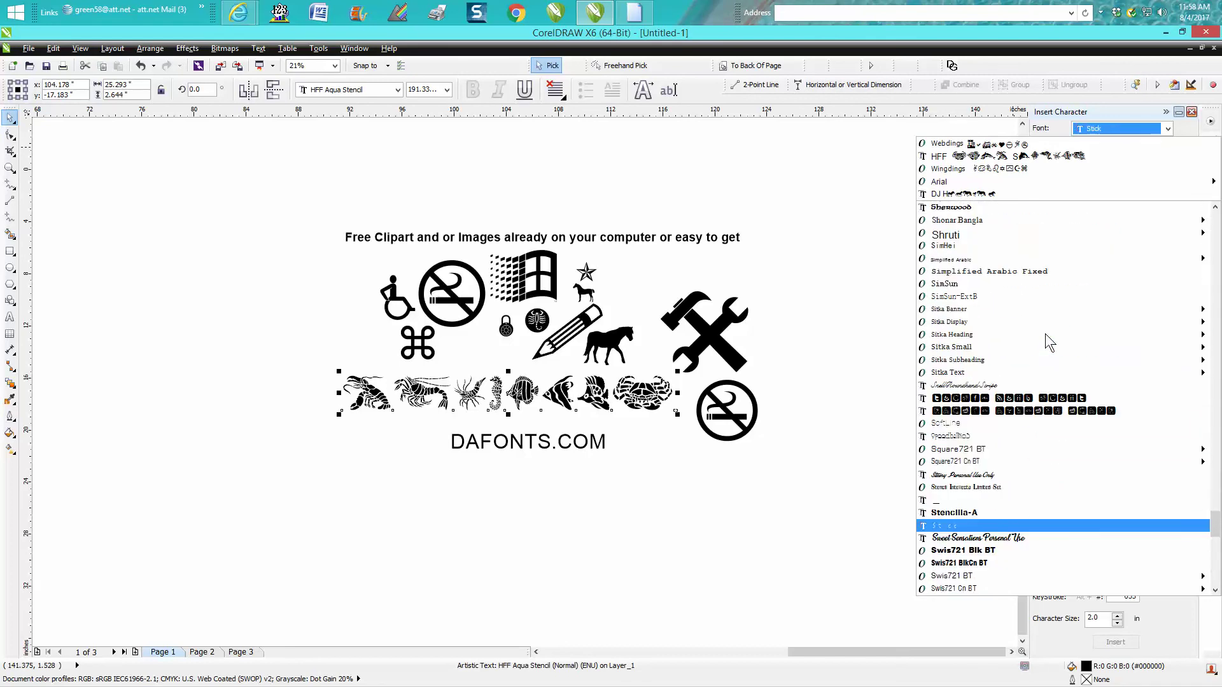
pyautogui.scroll(3, 1045, 333)
pyautogui.scroll(2, 1045, 333)
pyautogui.scroll(1, 1044, 333)
pyautogui.scroll(3, 1045, 333)
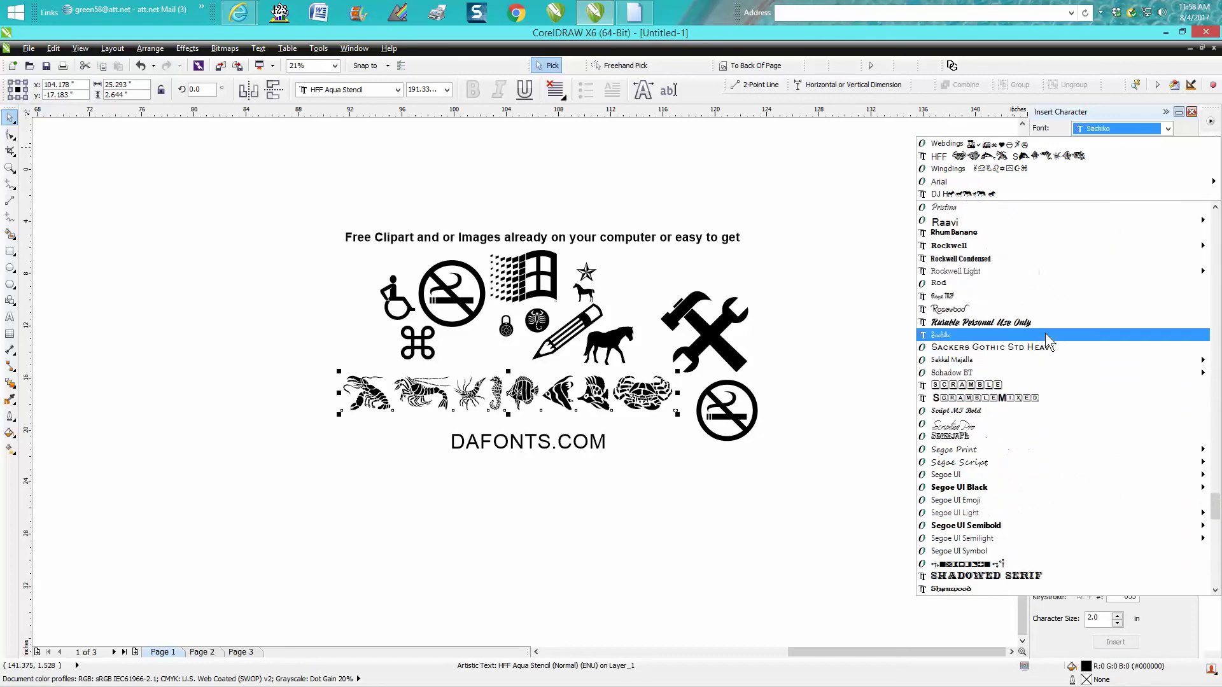
pyautogui.scroll(2, 1045, 332)
pyautogui.scroll(2, 1046, 333)
pyautogui.scroll(2, 1045, 333)
pyautogui.scroll(2, 1045, 332)
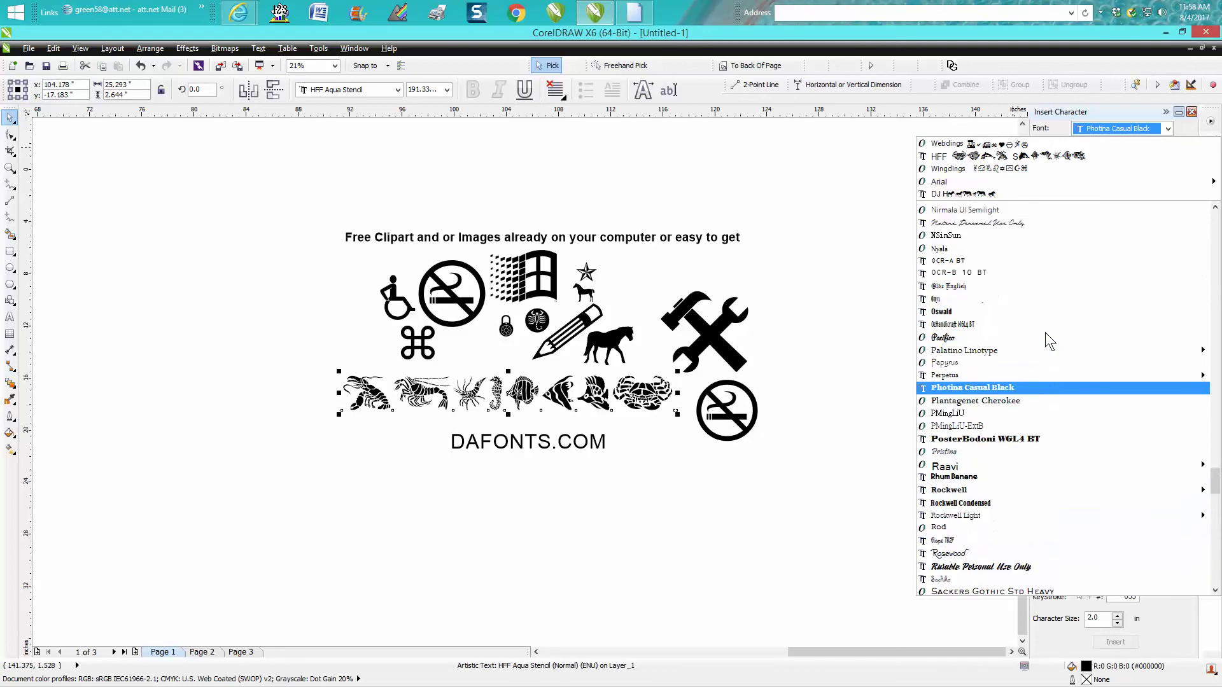
pyautogui.scroll(3, 1045, 332)
pyautogui.scroll(2, 1045, 332)
pyautogui.scroll(3, 1046, 332)
pyautogui.scroll(2, 1045, 331)
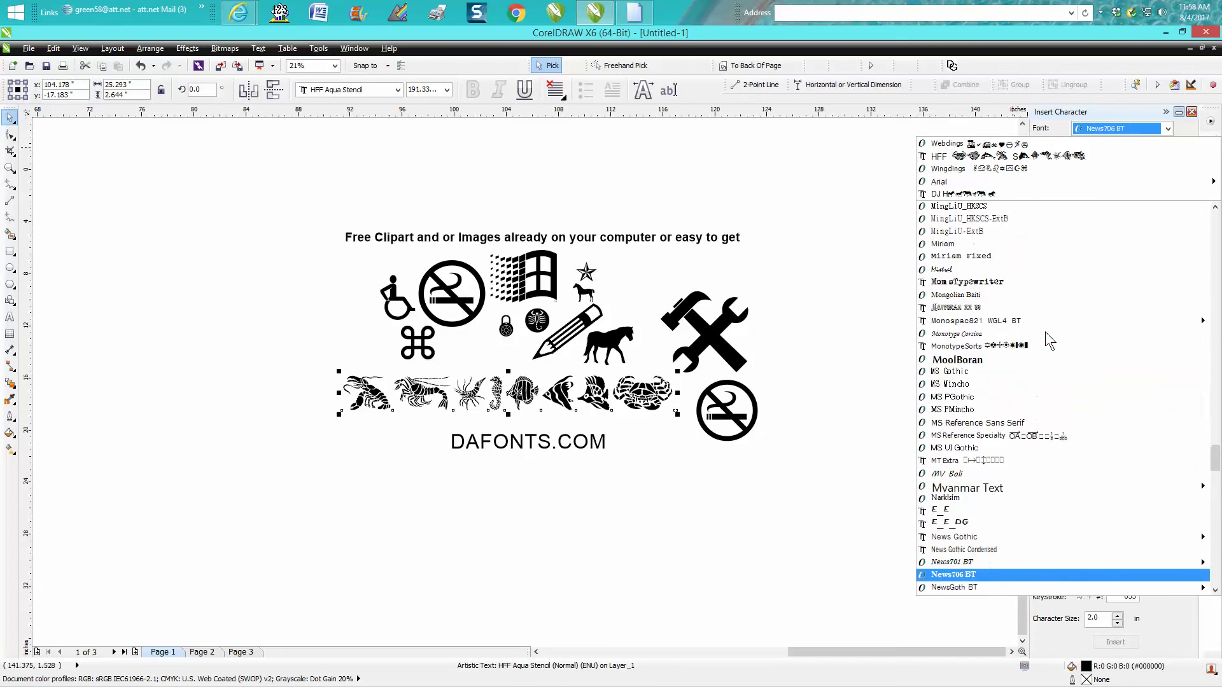
pyautogui.scroll(2, 1045, 332)
pyautogui.scroll(3, 1045, 331)
pyautogui.scroll(3, 1045, 331)
pyautogui.scroll(3, 1046, 331)
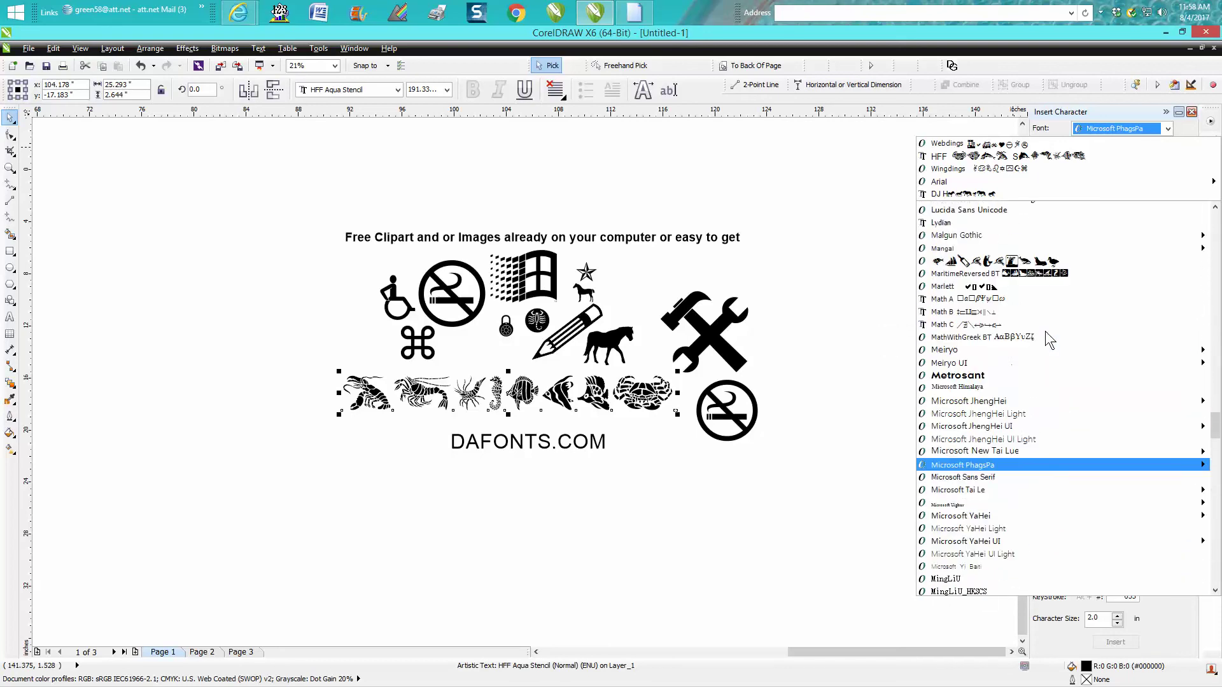
pyautogui.scroll(3, 1045, 331)
pyautogui.click(1022, 401)
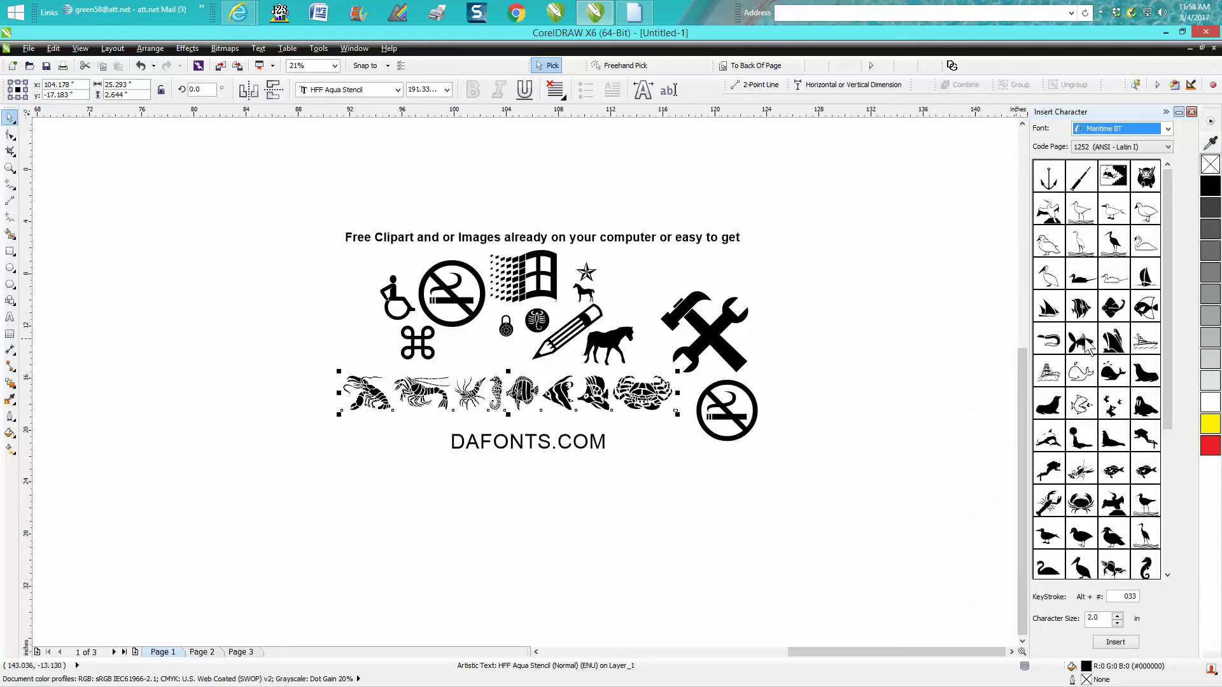
# - Place a fish and two heron-on-waves Maritime BT glyphs, nudging the fish up-left
pyautogui.moveTo(1081, 341)
pyautogui.mouseDown()
pyautogui.moveTo(883, 380)
pyautogui.moveTo(1014, 533)
pyautogui.mouseUp()
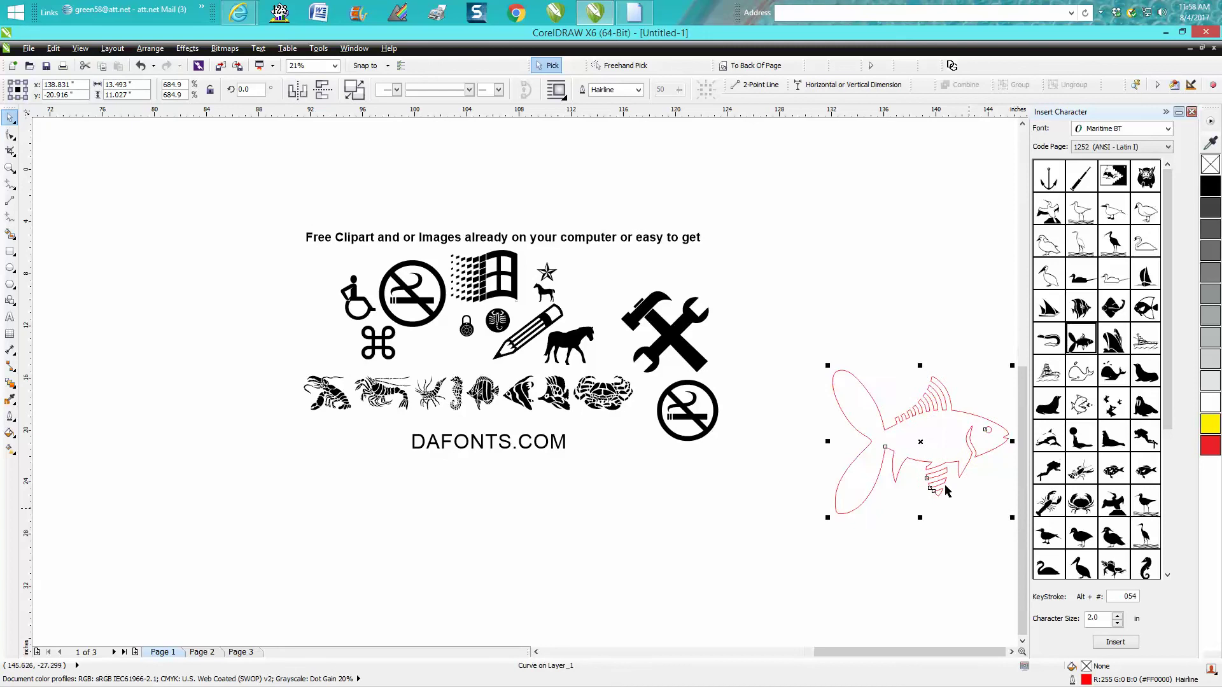
pyautogui.moveTo(920, 442); pyautogui.dragTo(898, 439)
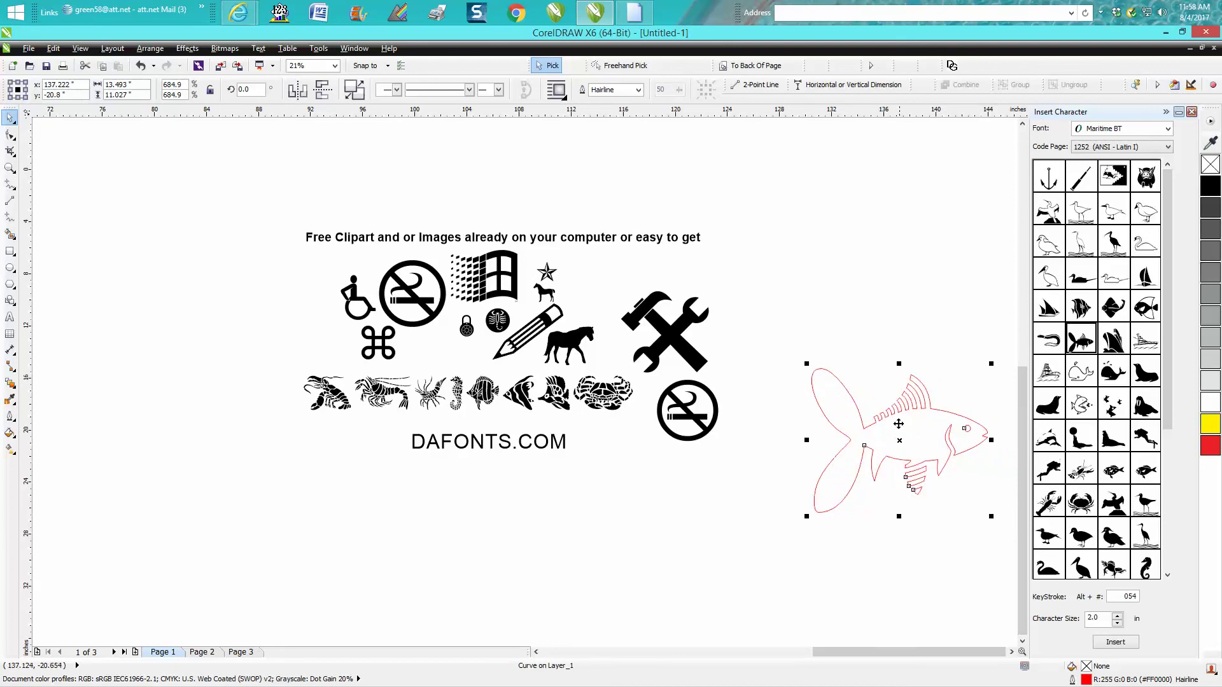
pyautogui.moveTo(1081, 243); pyautogui.dragTo(850, 252)
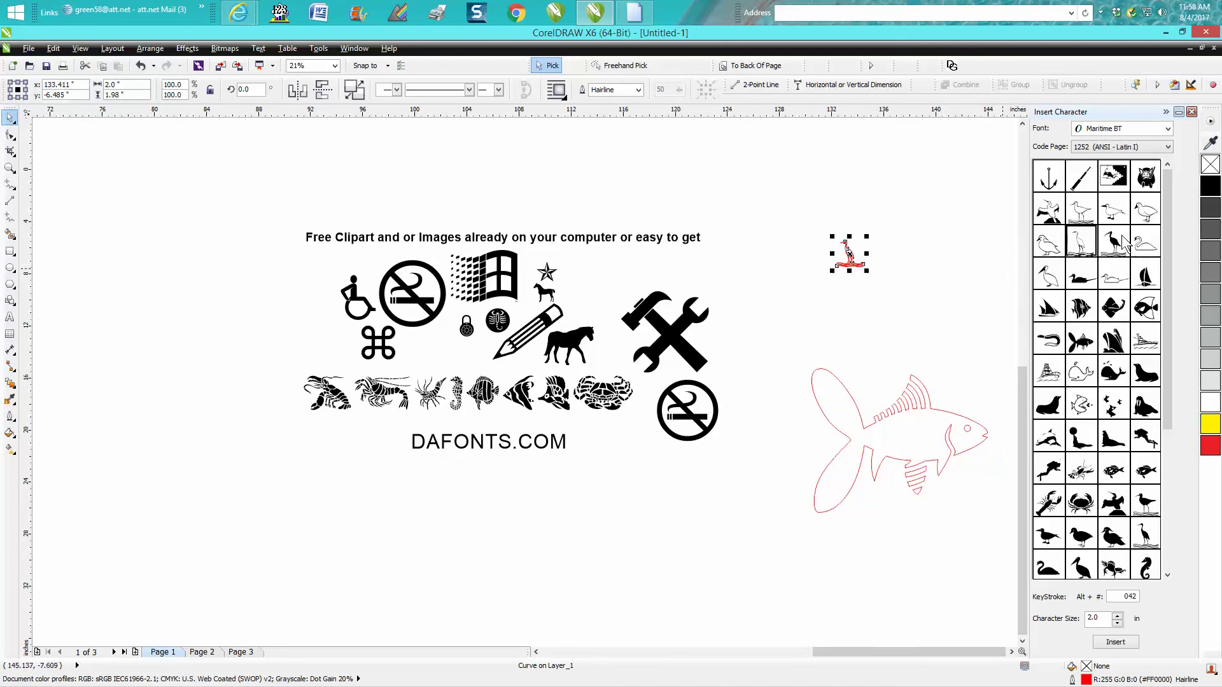
pyautogui.moveTo(1114, 242); pyautogui.dragTo(910, 278)
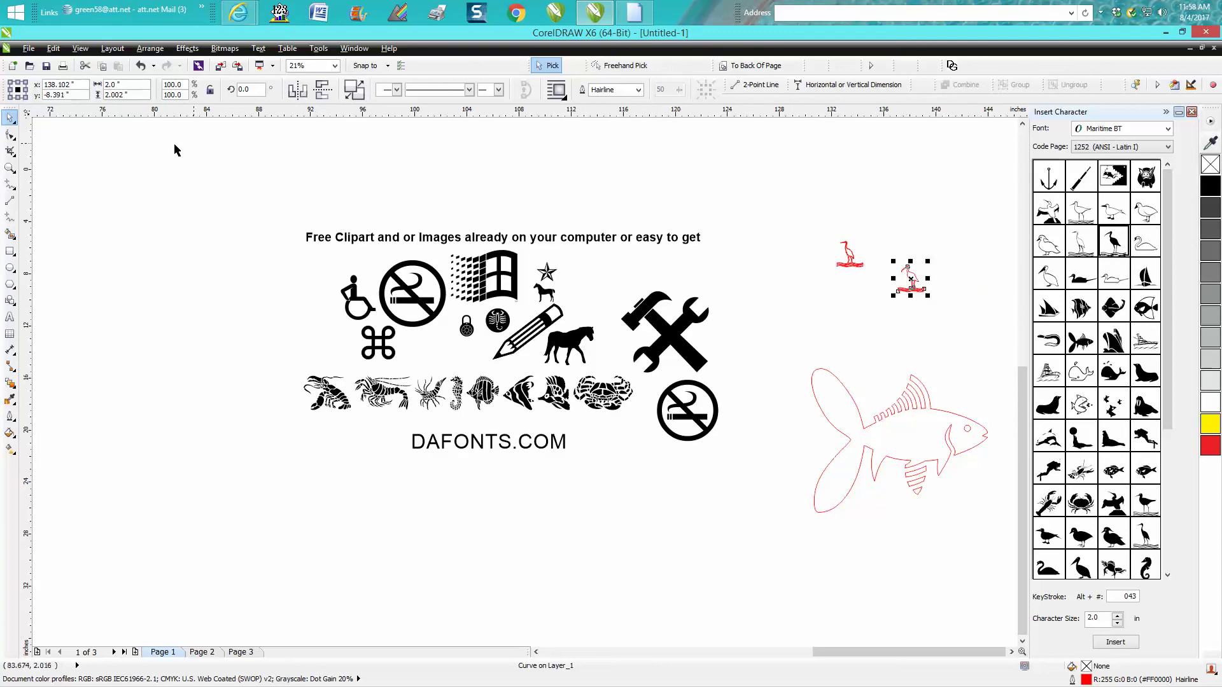
pyautogui.click(14, 170)
# - Zoom in on the two birds and make the second heron solid black with no outline
pyautogui.moveTo(826, 229); pyautogui.dragTo(966, 339)
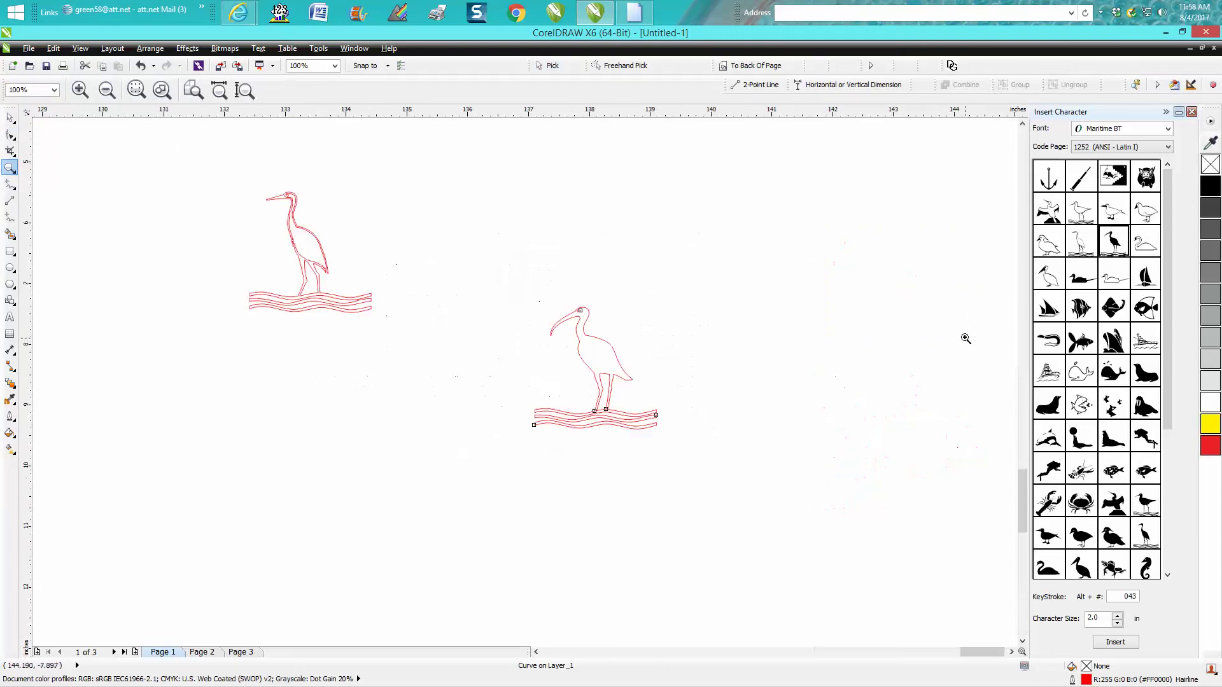
pyautogui.click(12, 121)
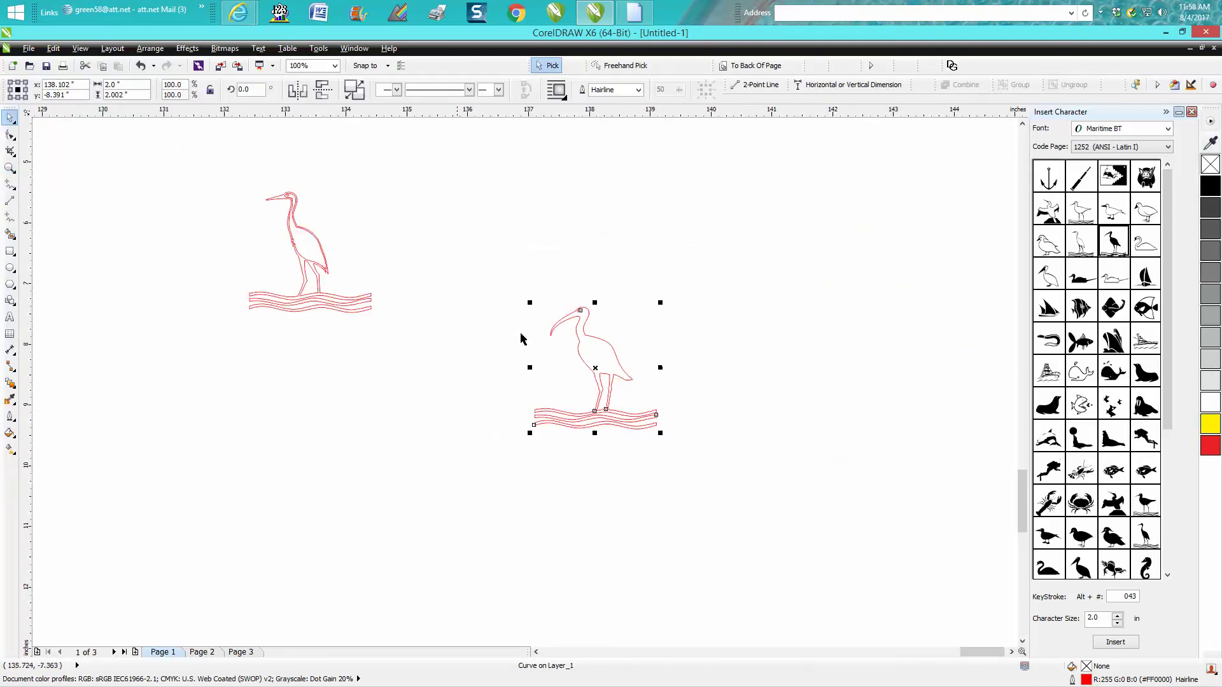
pyautogui.click(1209, 187)
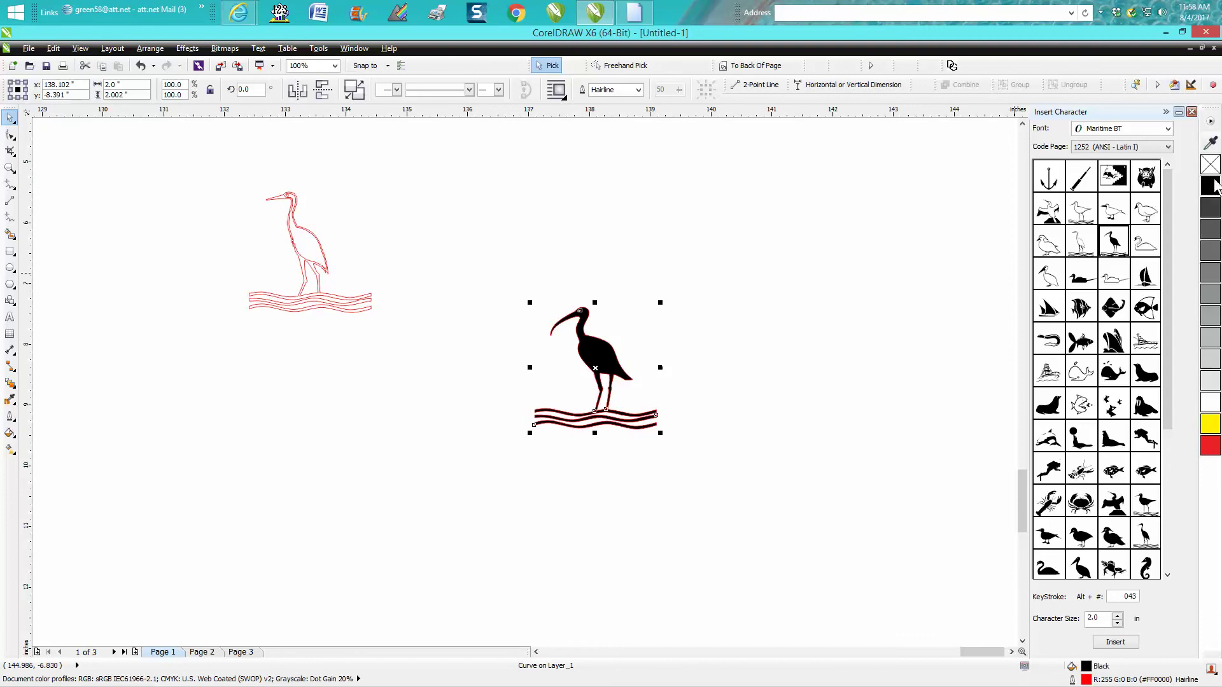
pyautogui.rightClick(1211, 166)
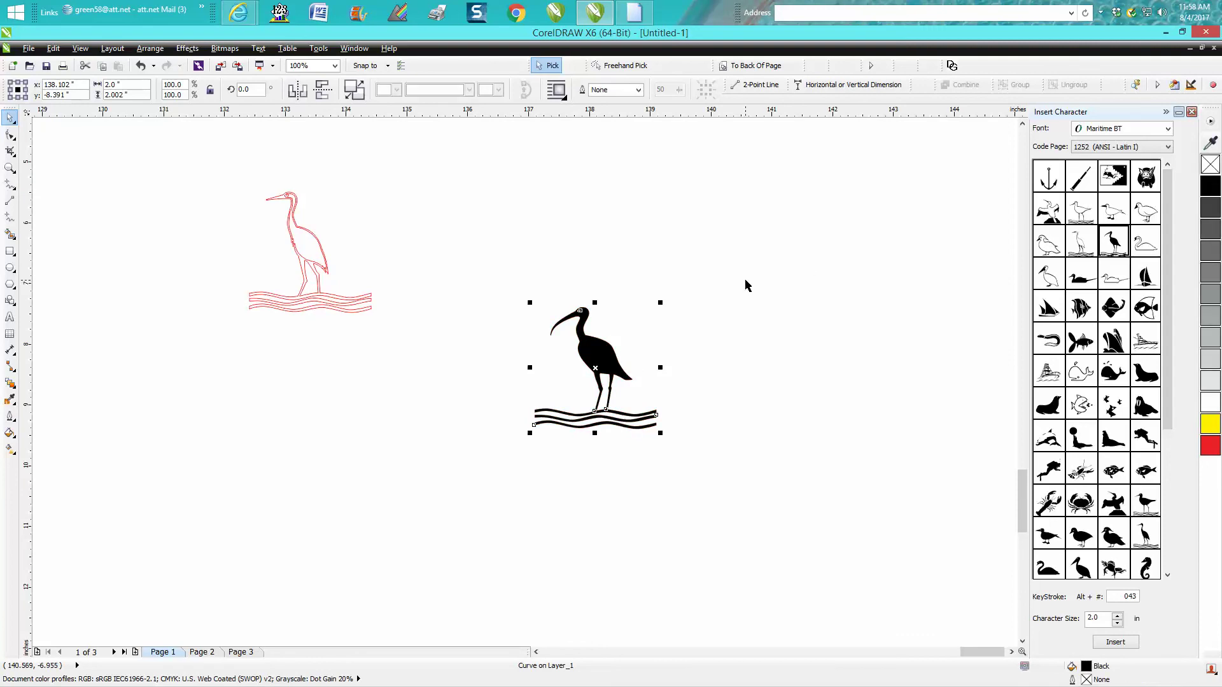
pyautogui.scroll(-2, 745, 305)
pyautogui.scroll(-2, 745, 305)
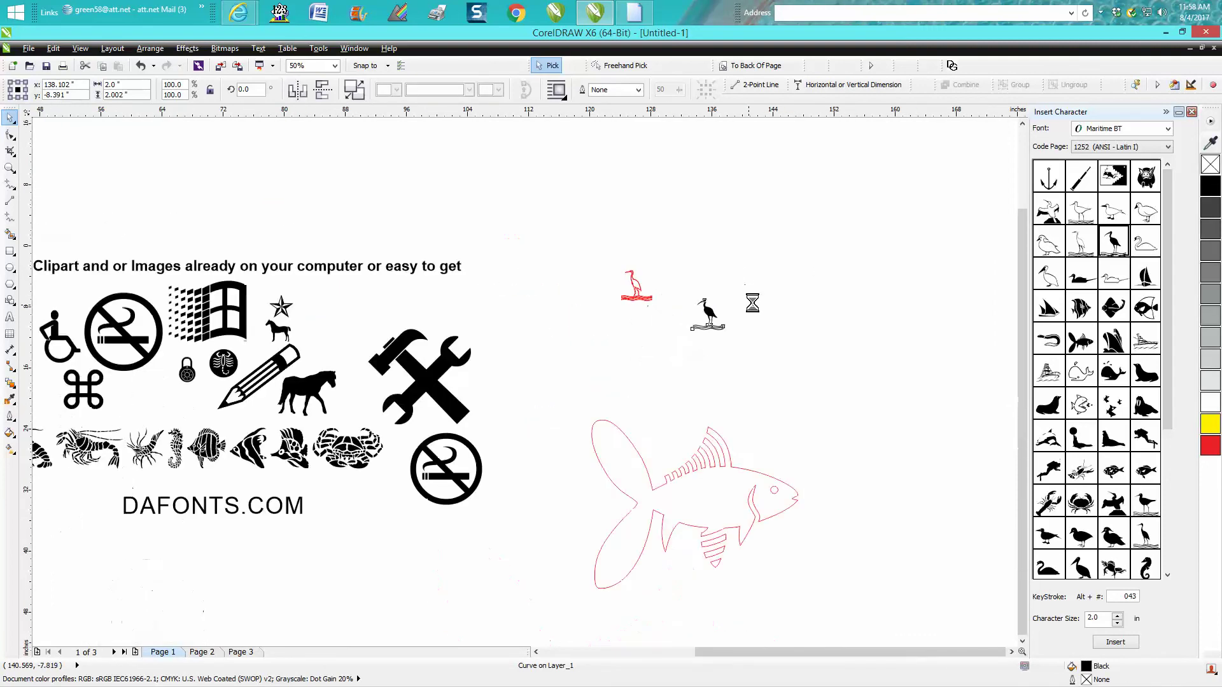
pyautogui.scroll(-1, 746, 304)
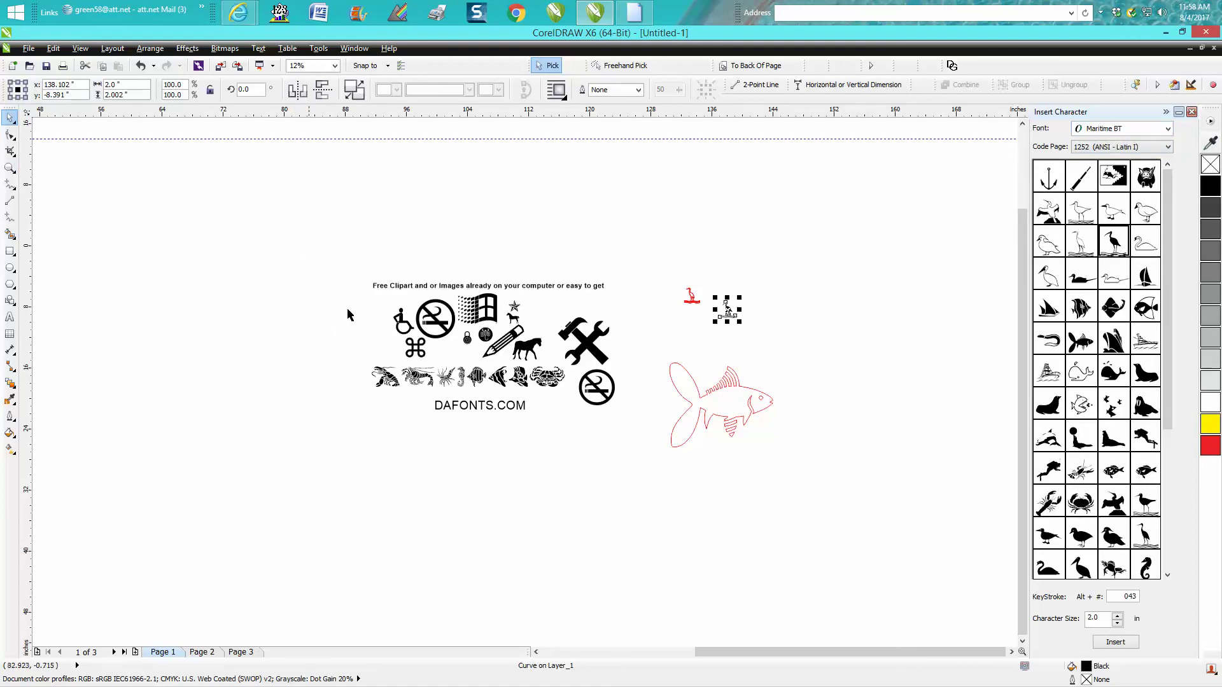
# - Marquee-select the fifteen original clipart objects and zoom in on the arrangement
pyautogui.moveTo(307, 257); pyautogui.dragTo(654, 432)
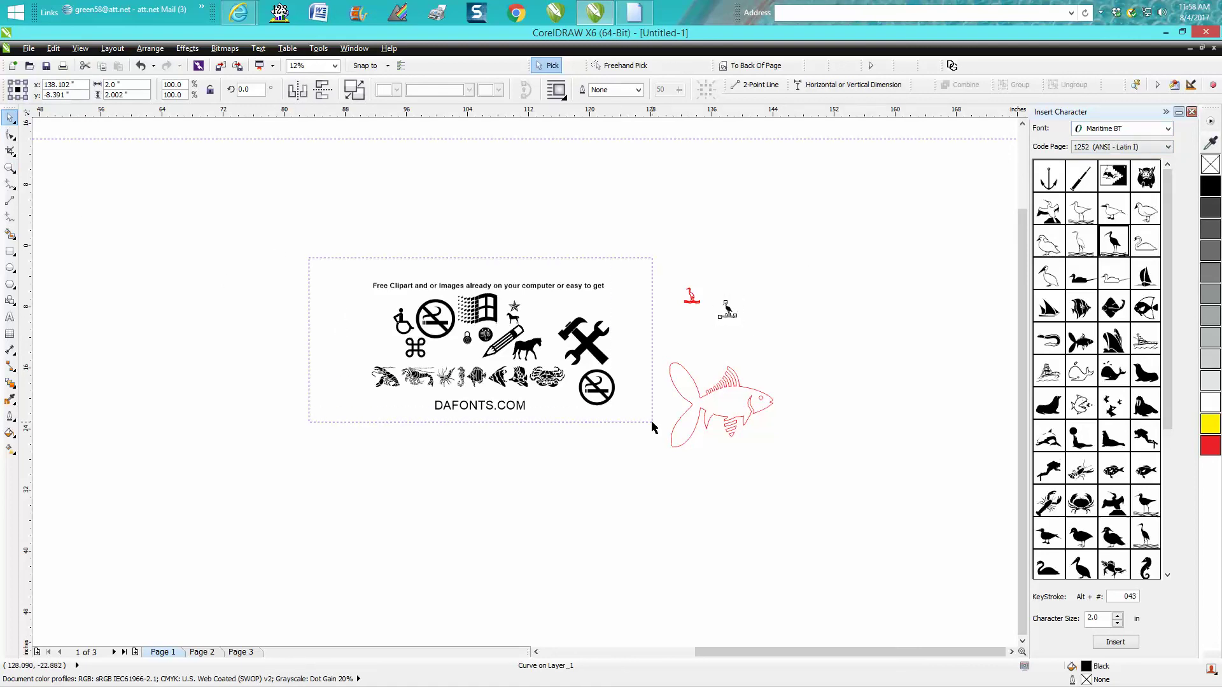
pyautogui.click(10, 168)
pyautogui.moveTo(349, 275); pyautogui.dragTo(653, 435)
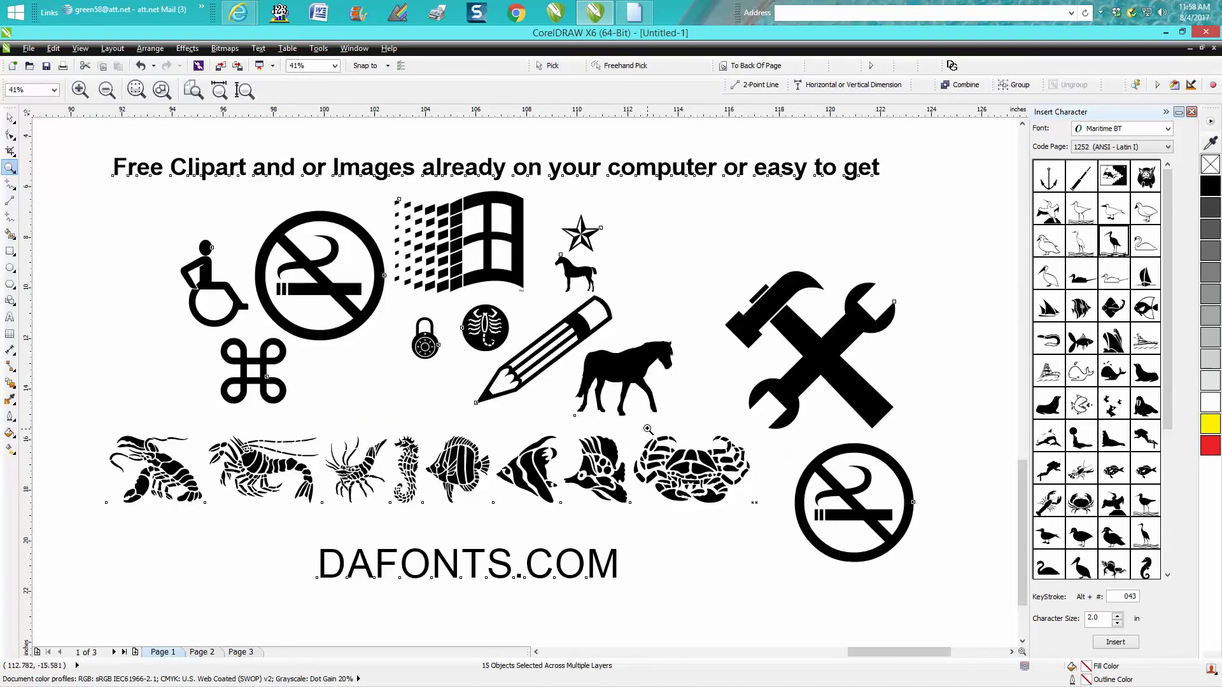